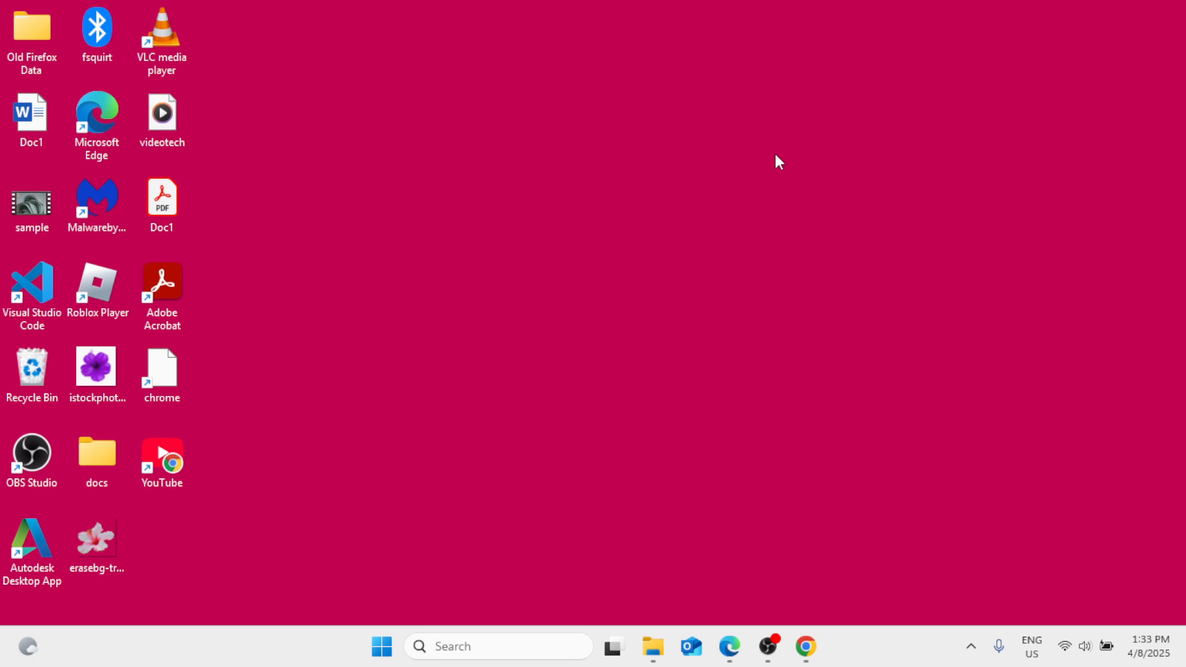
Open File Explorer in a maximized window and show the drives under This PC.
right_click(388, 652)
left_click(367, 486)
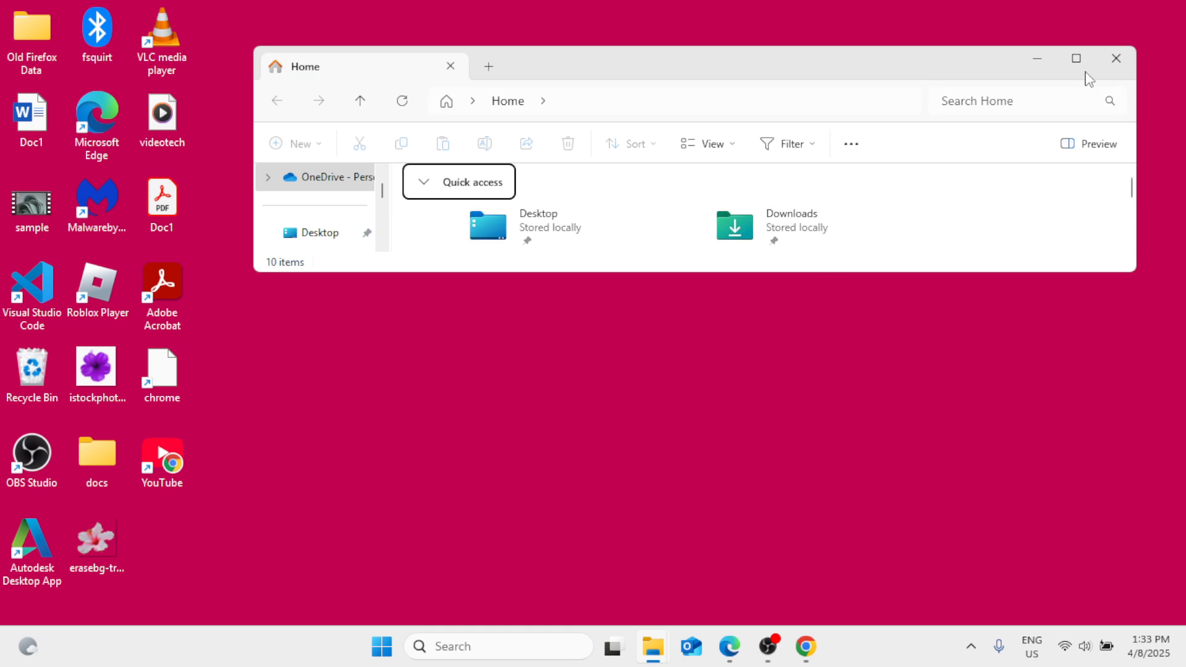
left_click(1078, 59)
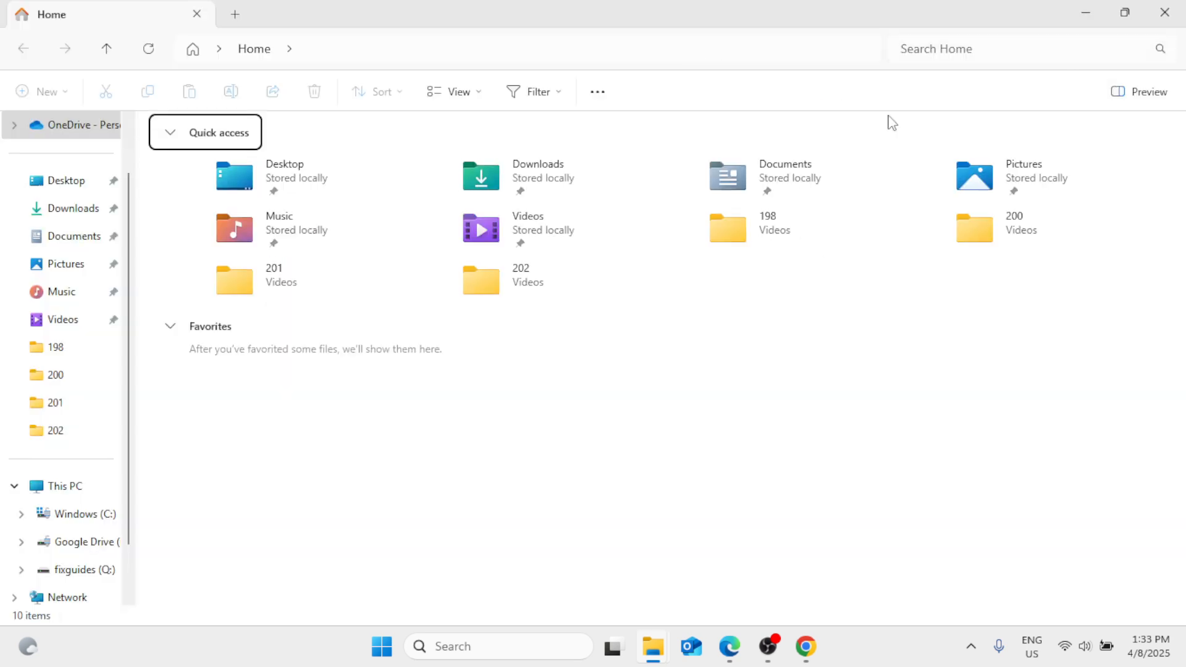
left_click(85, 488)
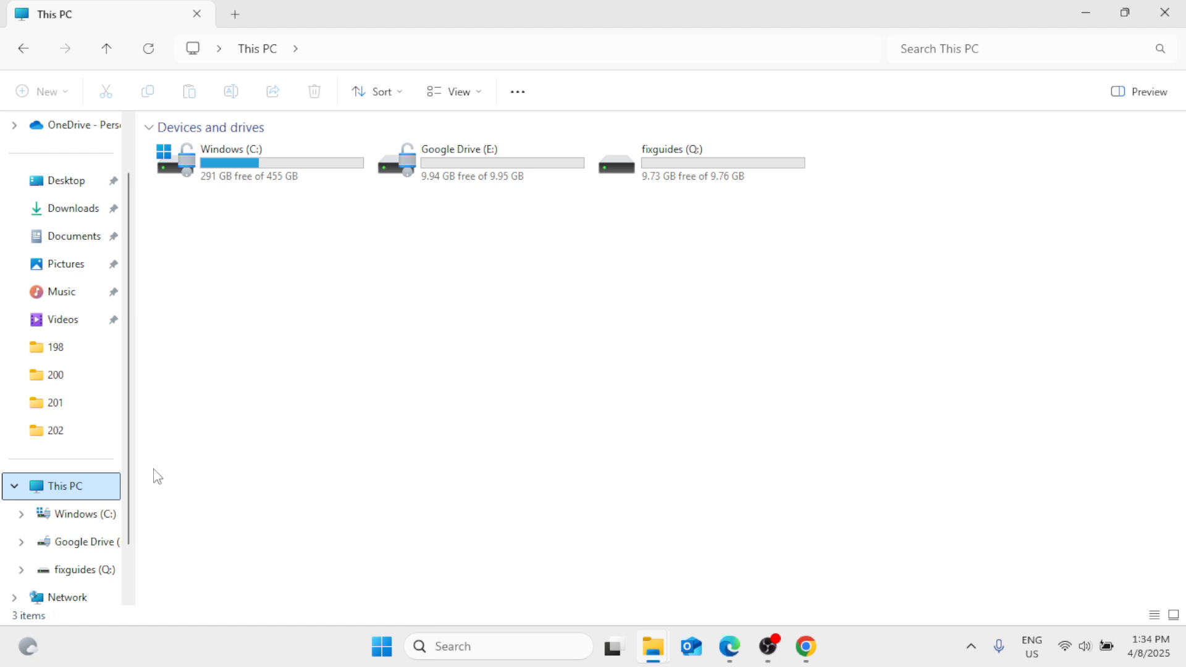
Open the WINDOWS folder on the Windows (C:) drive.
double_click(265, 175)
scroll(325, 389, "down", 8)
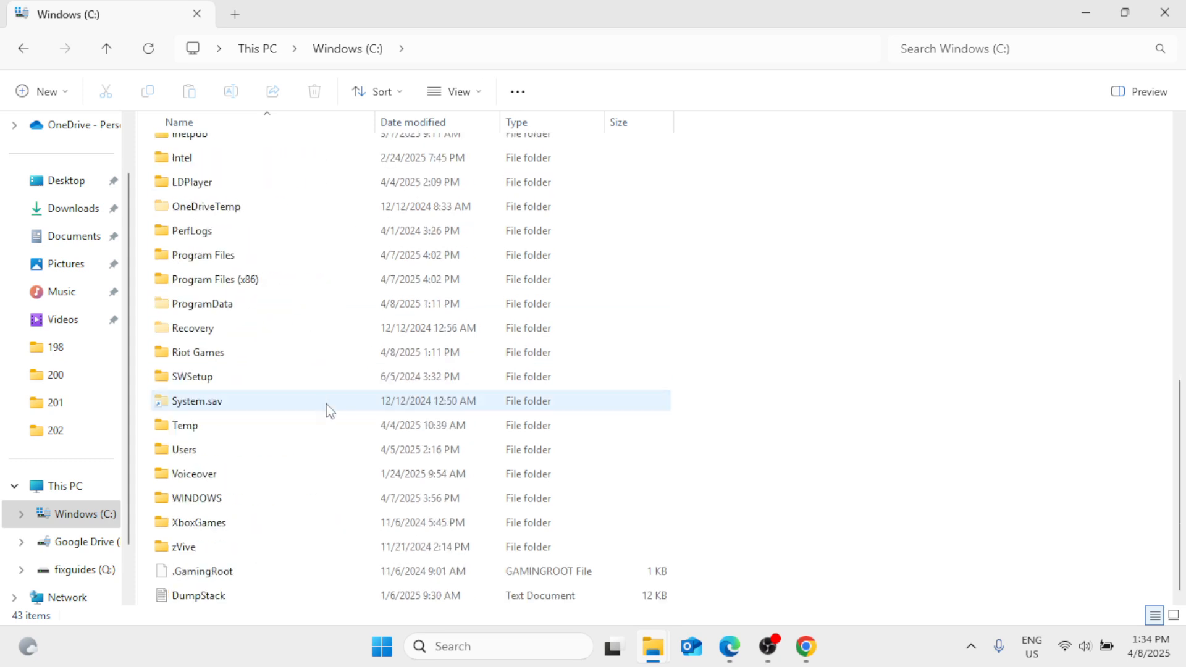
left_click(240, 501)
double_click(239, 502)
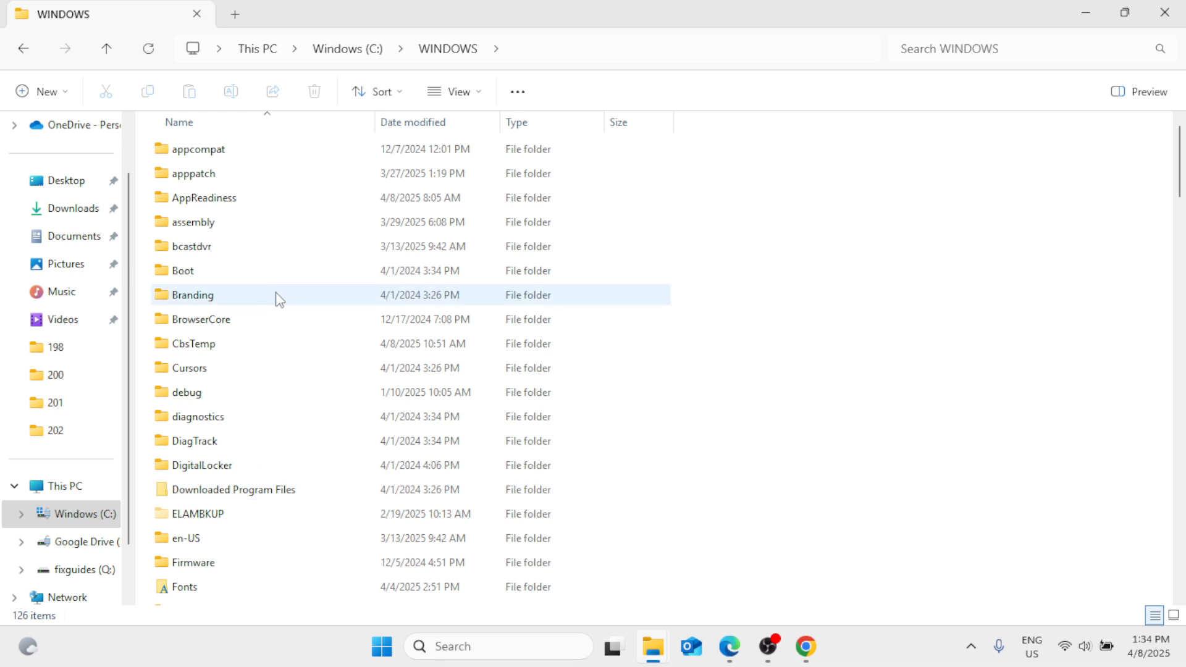
Go into the SoftwareDistribution folder and open its Download subfolder.
scroll(327, 384, "down", 1)
scroll(326, 384, "down", 11)
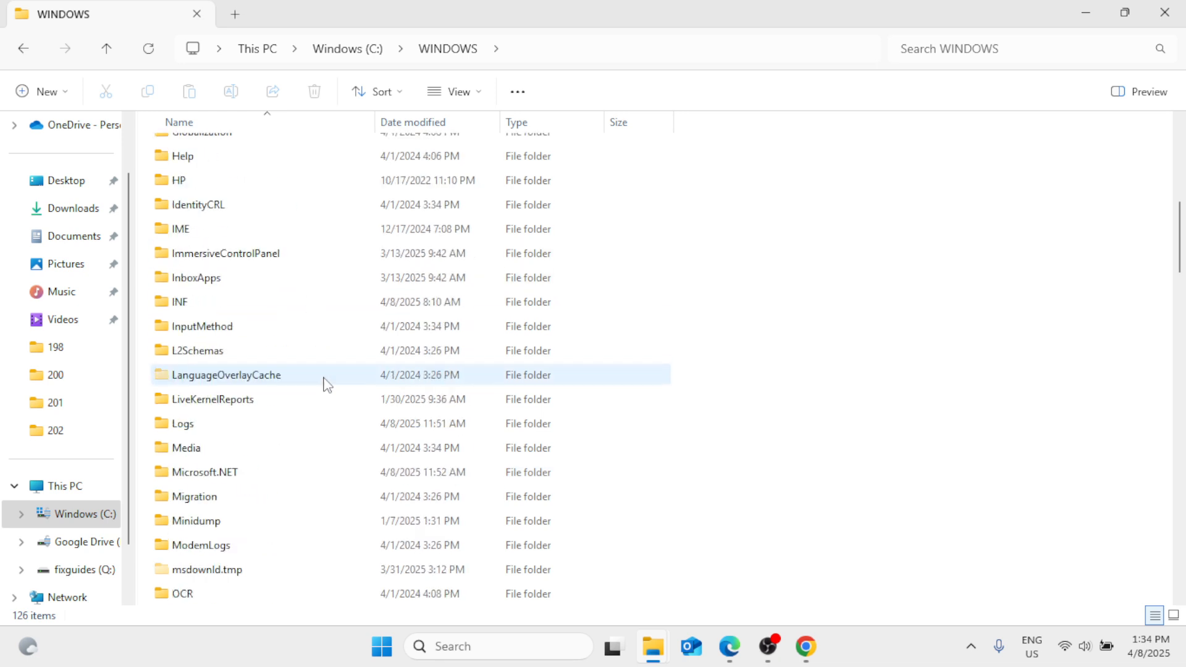
scroll(326, 384, "down", 3)
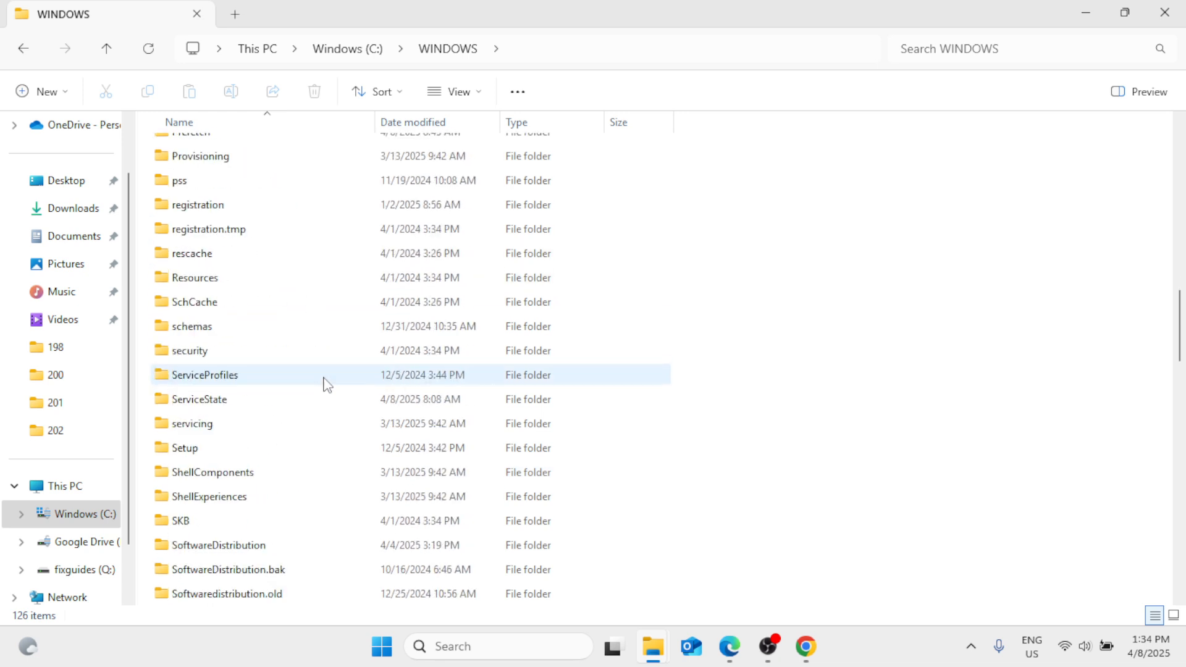
scroll(315, 494, "down", 1)
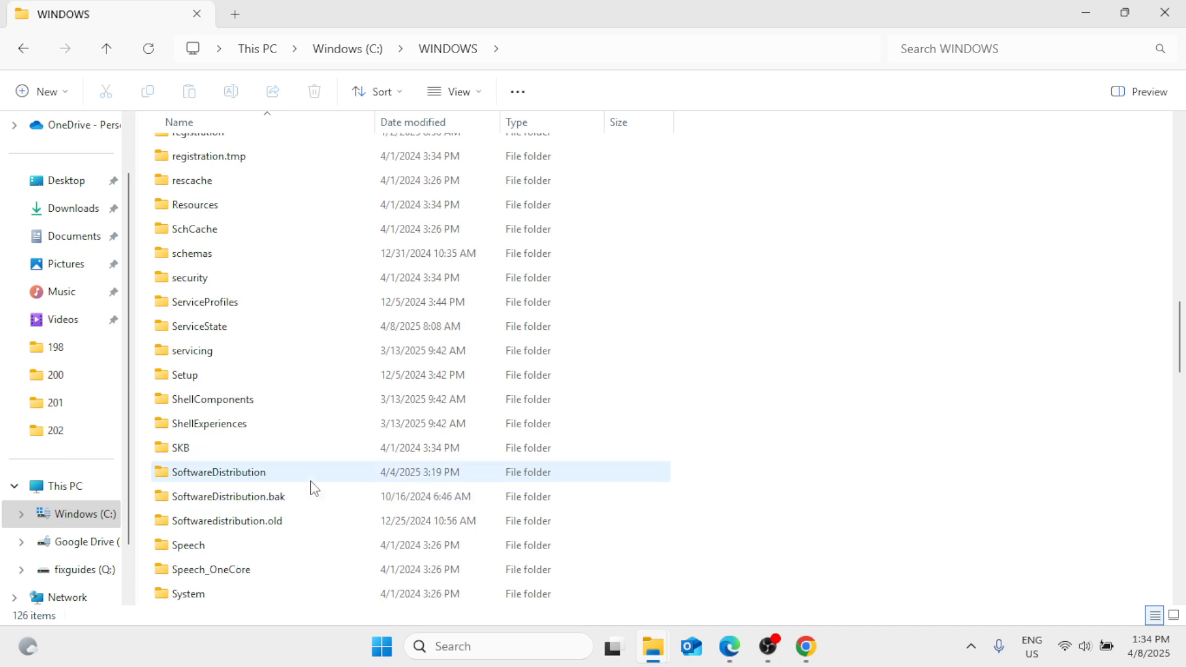
double_click(252, 473)
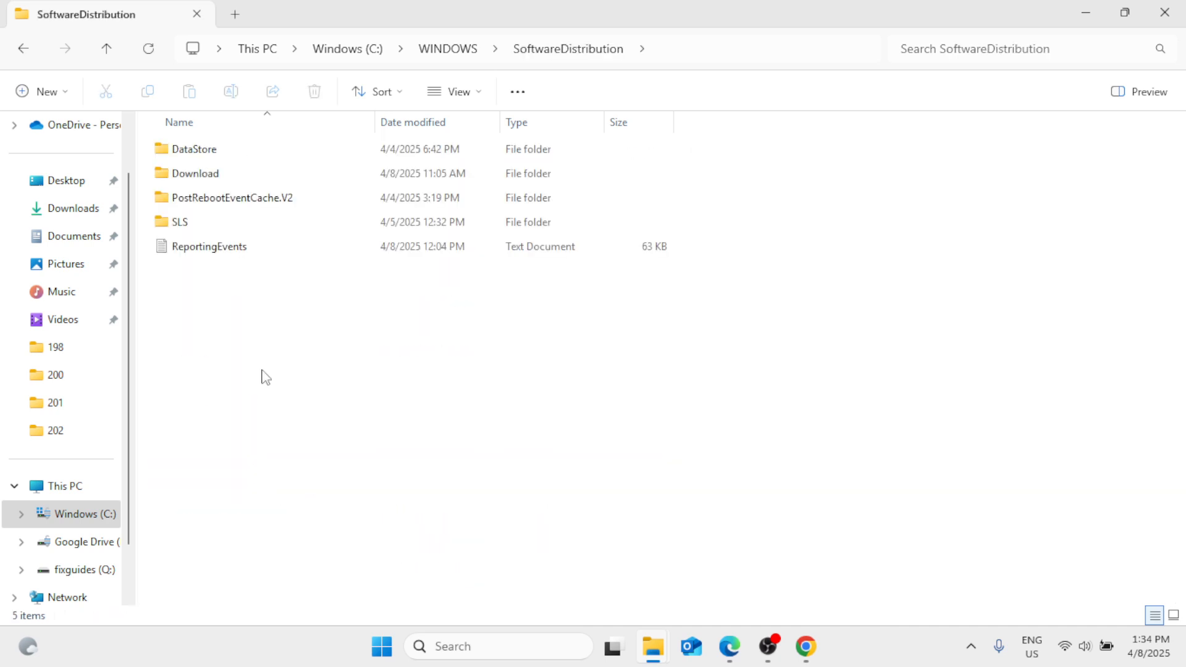
double_click(226, 174)
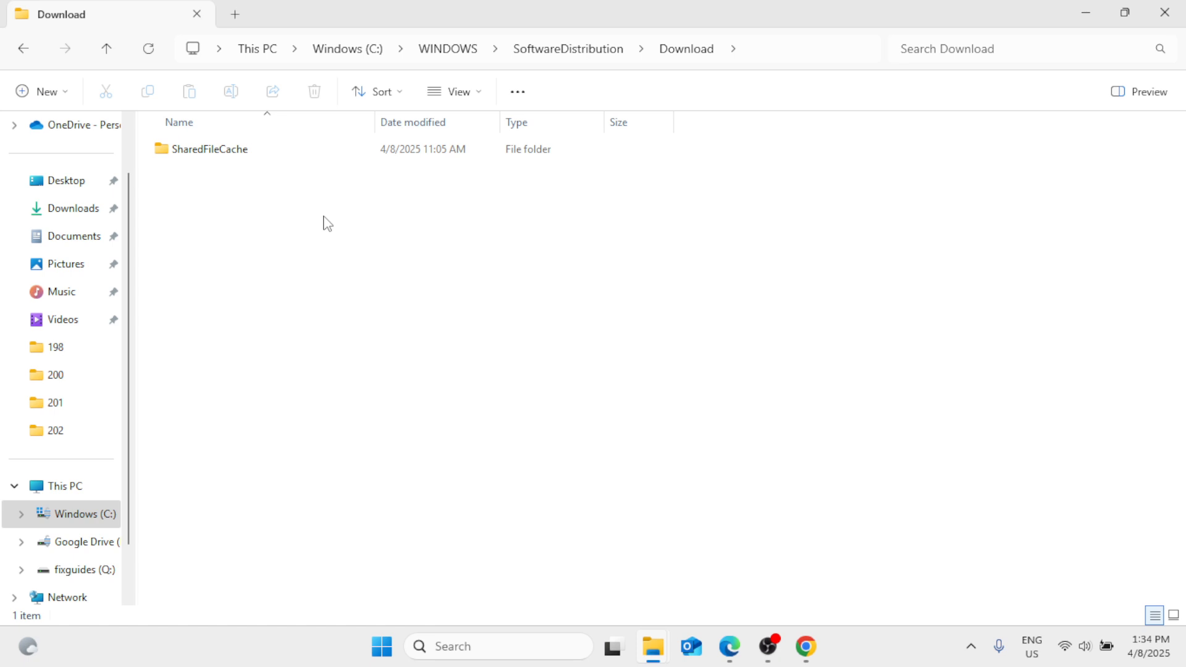
Delete the SharedFileCache folder with administrator permission and close File Explorer.
left_click(309, 150)
left_click(316, 93)
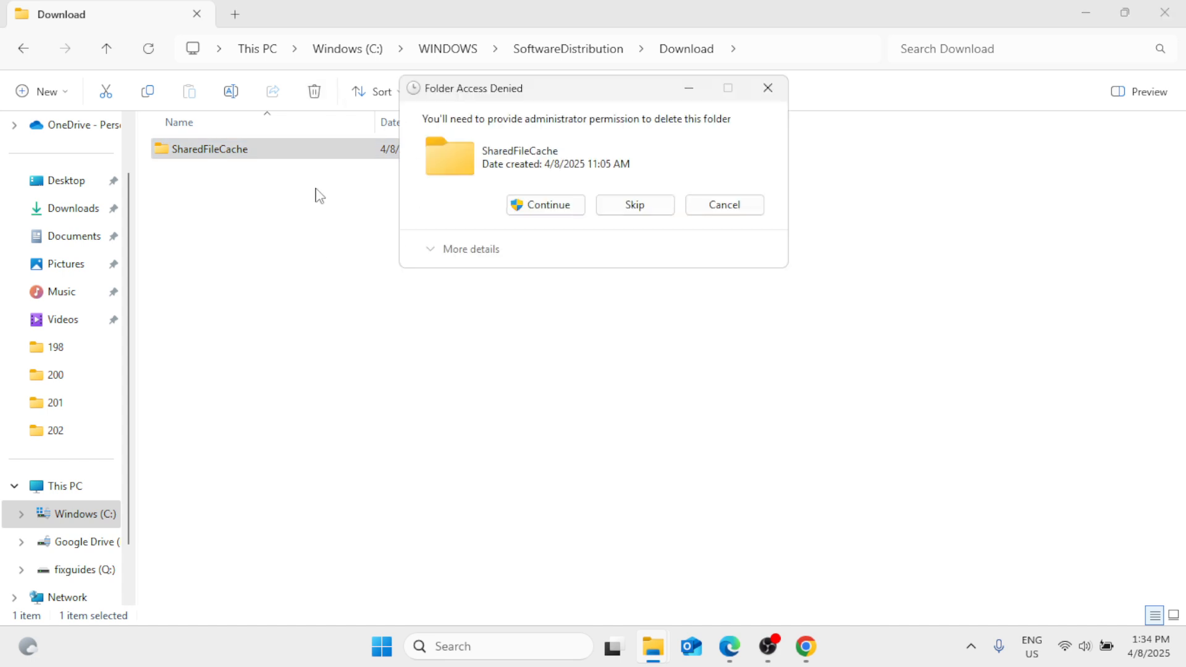
left_click(536, 207)
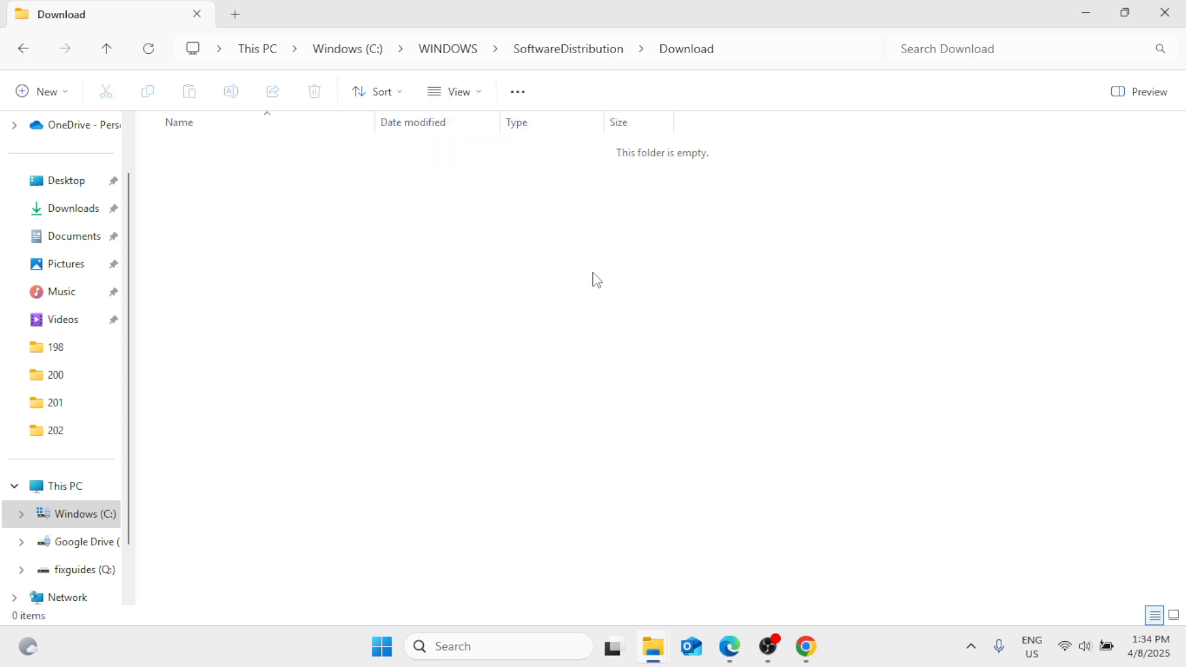
left_click(1164, 12)
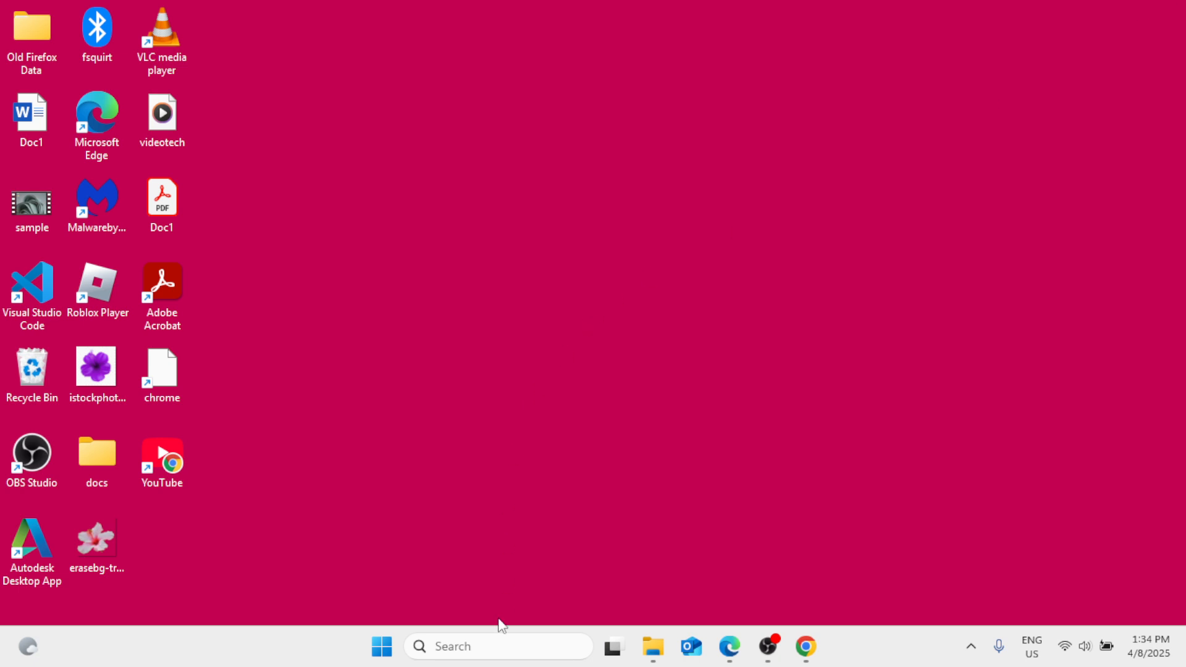
Search Windows for "disk cleanup" and start Disk Cleanup on the Windows (C:) drive.
left_click(482, 651)
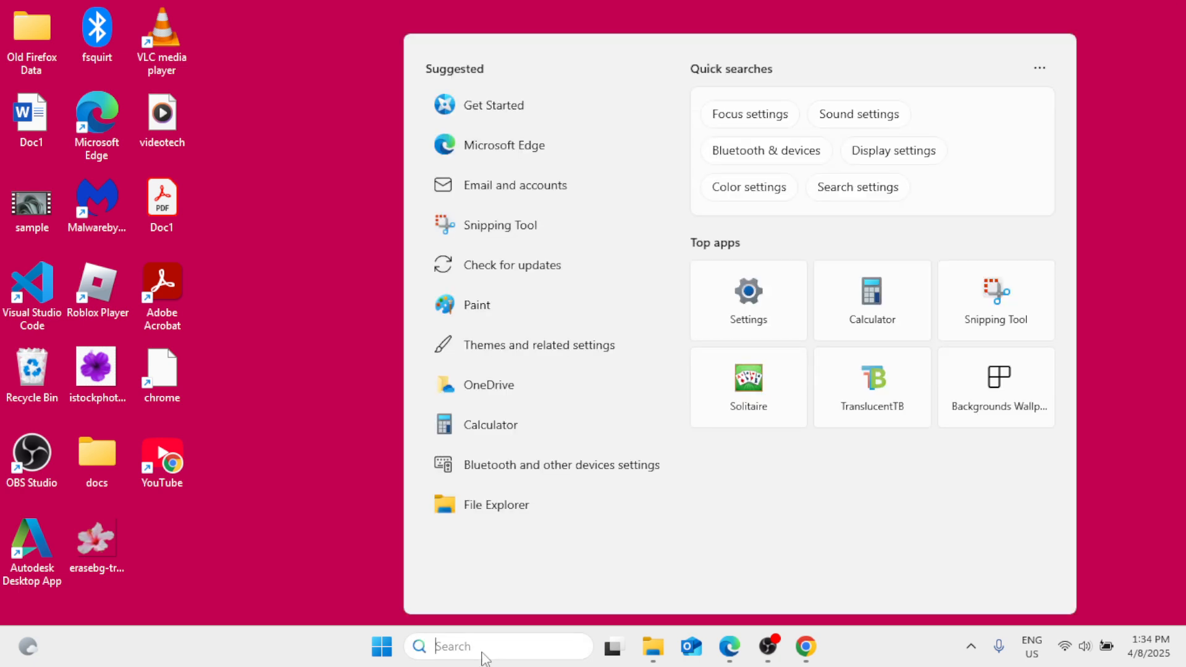
type("disk")
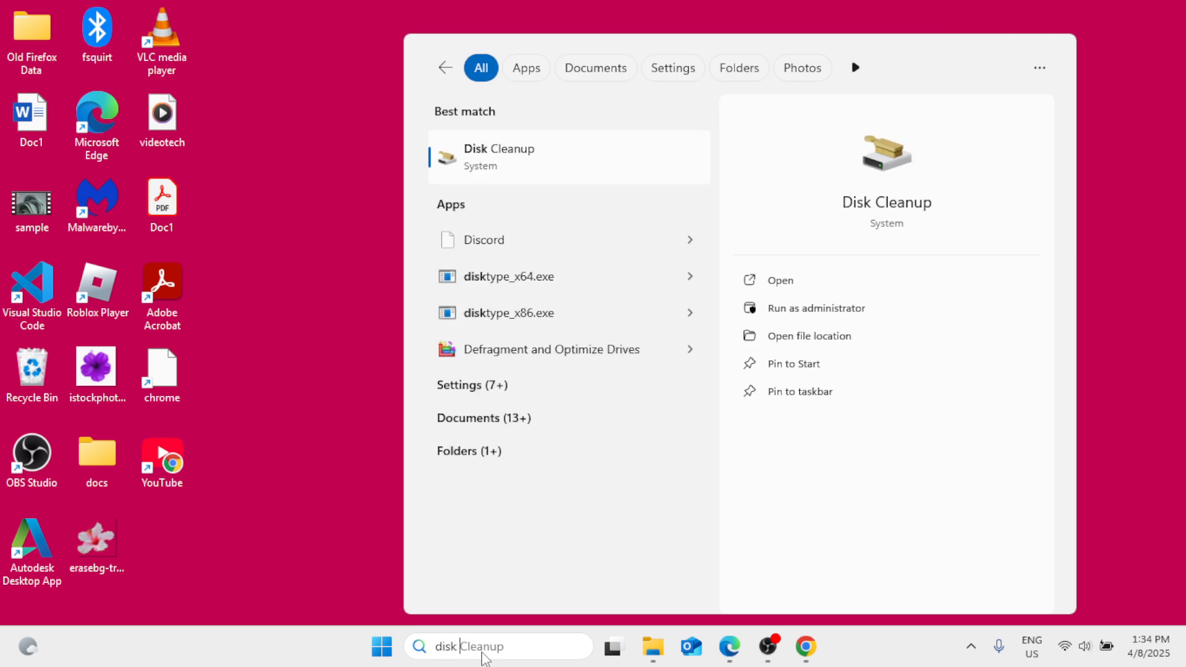
type(" clean")
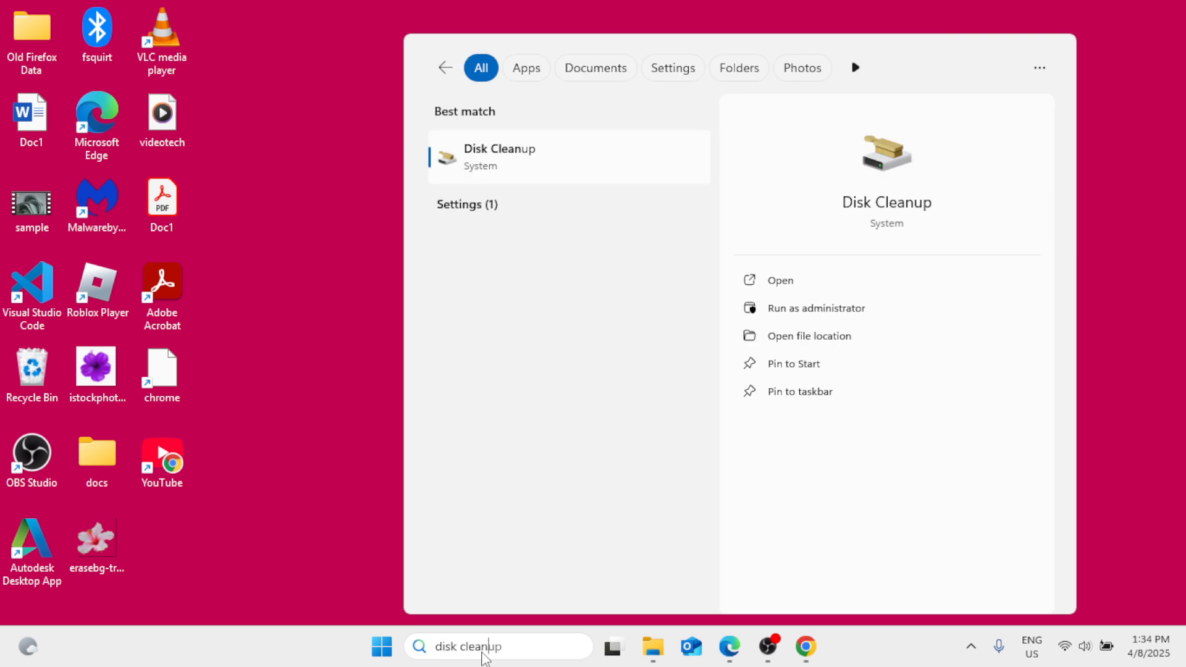
type("up")
left_click(526, 165)
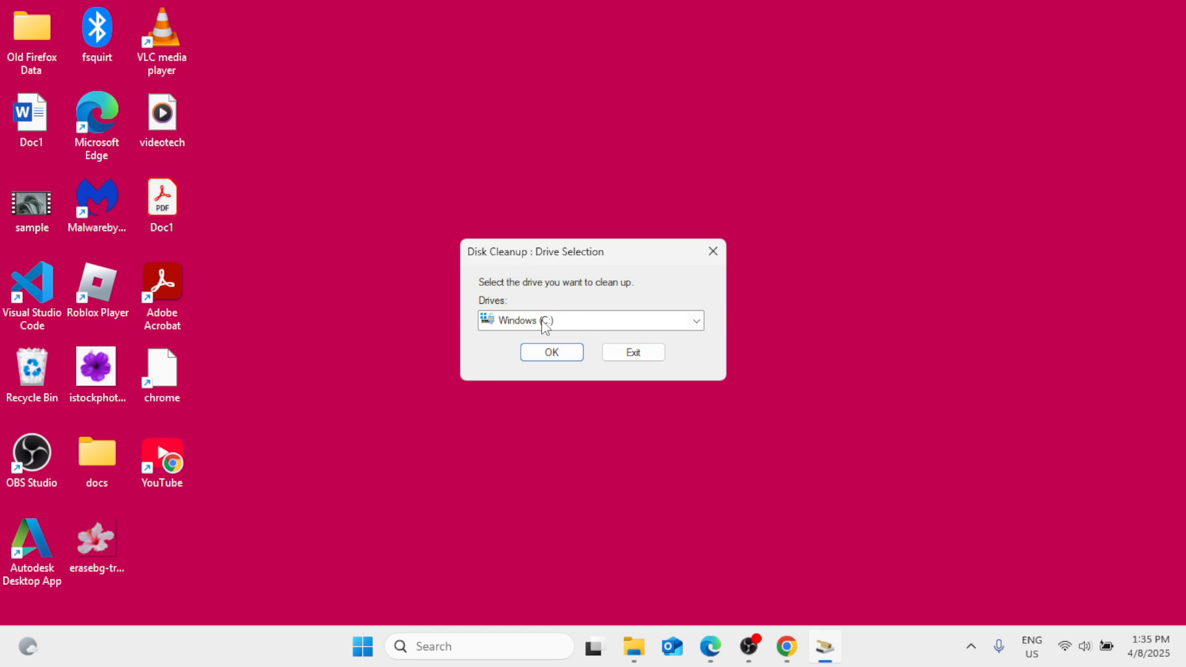
left_click(552, 352)
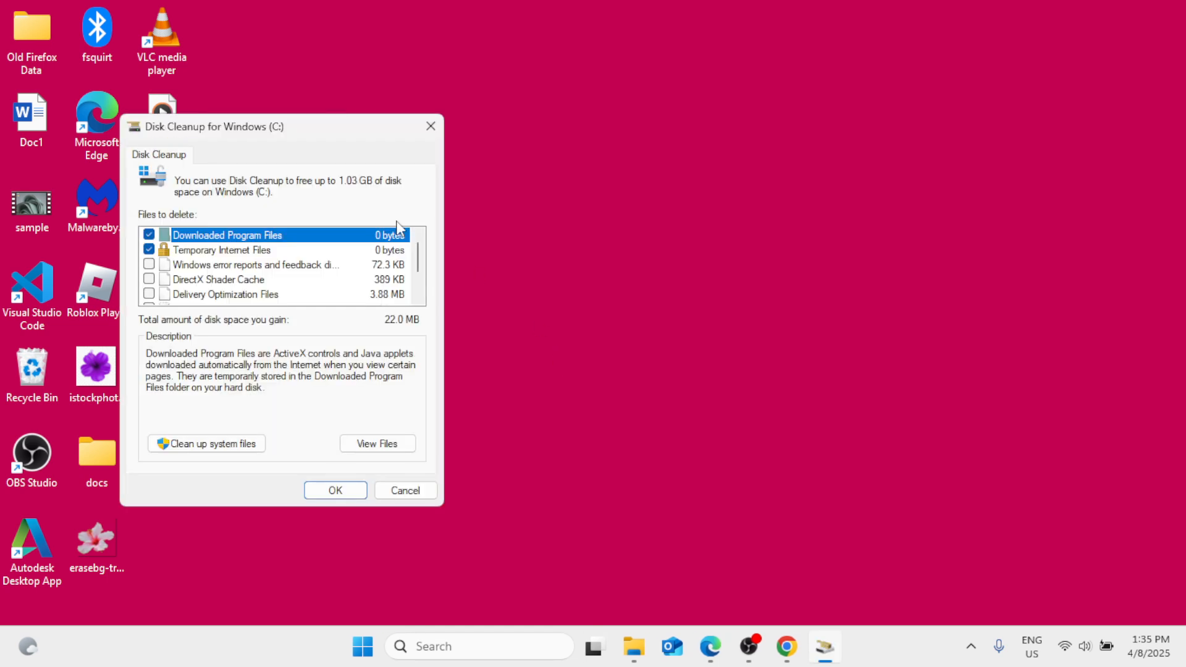
Add Windows error reports, DirectX Shader Cache, Delivery Optimization Files, Recycle Bin and Temporary files to the cleanup selection and permanently delete the selected files.
left_click_drag(334, 127, 670, 107)
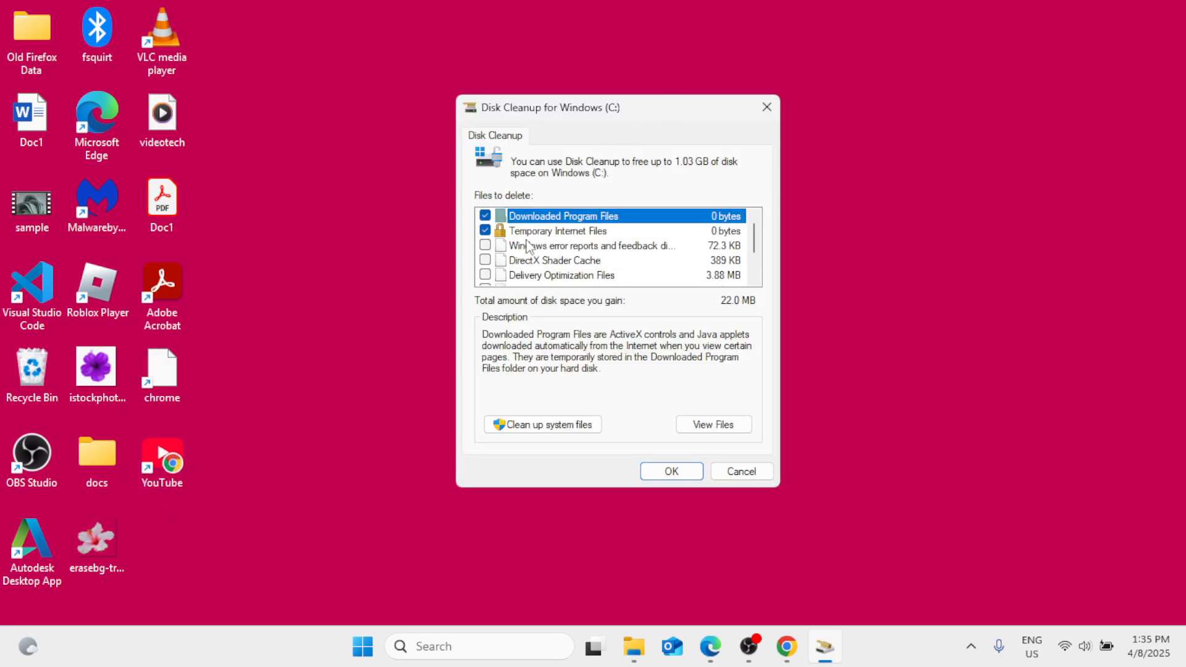
left_click(485, 245)
left_click(485, 260)
left_click(485, 275)
scroll(488, 278, "down", 1)
left_click(485, 245)
left_click(485, 260)
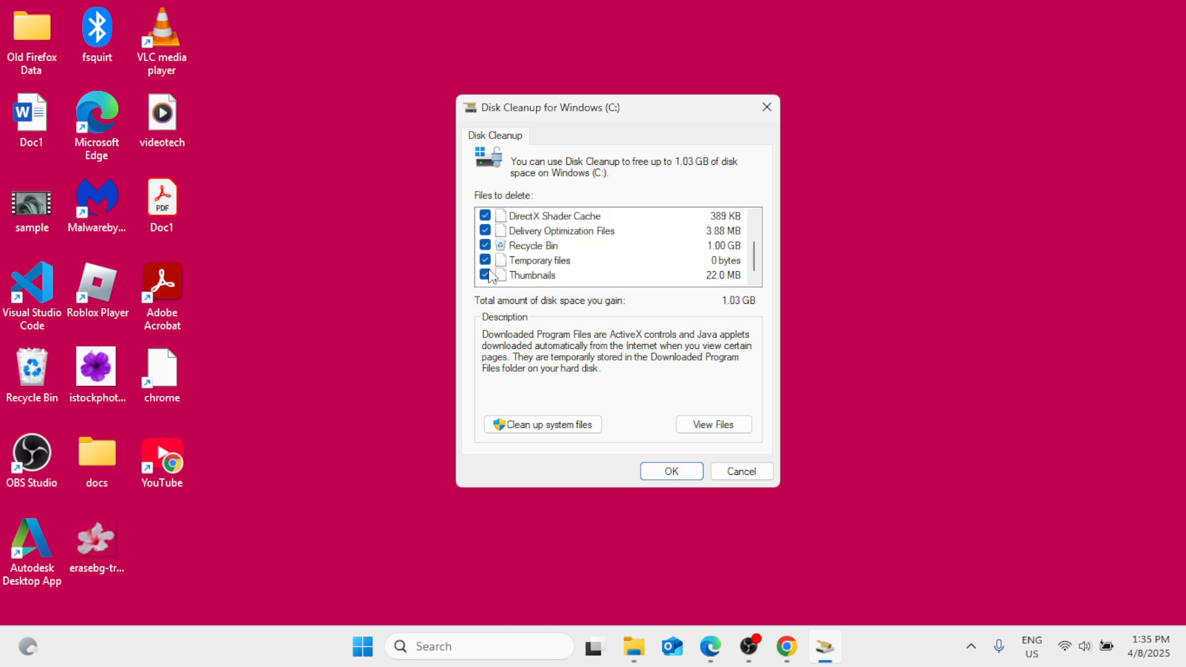
scroll(493, 247, "up", 1)
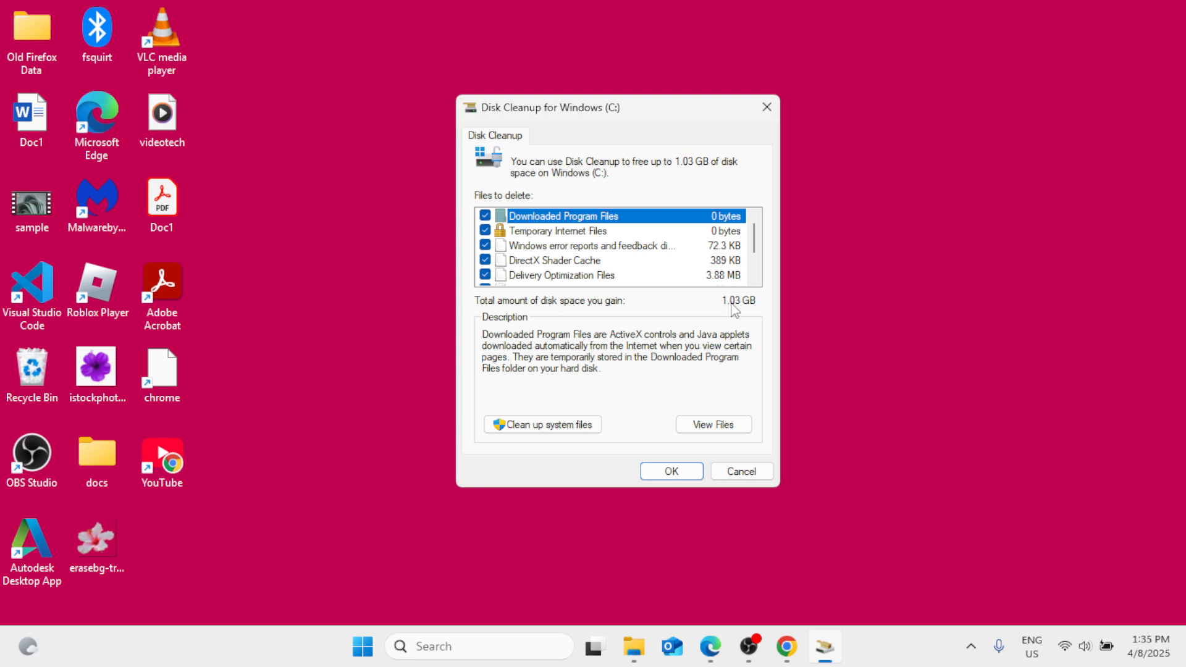
left_click(672, 472)
left_click(622, 332)
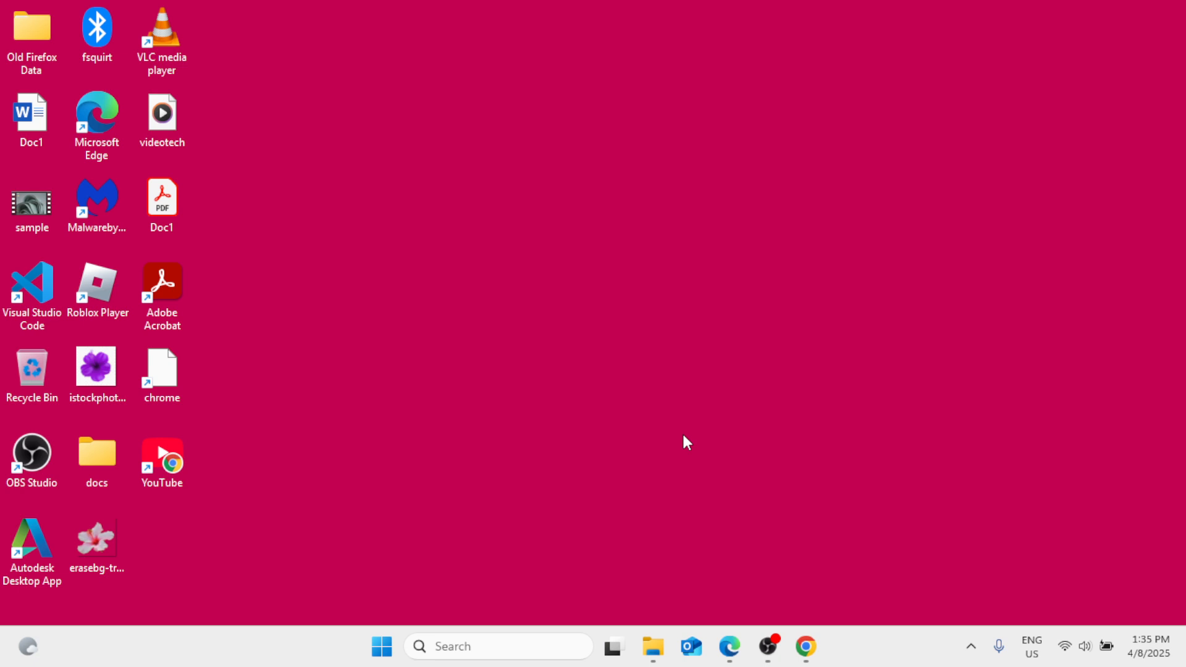
Search Windows for "appwiz.cpl" and open Programs and Features.
left_click(478, 648)
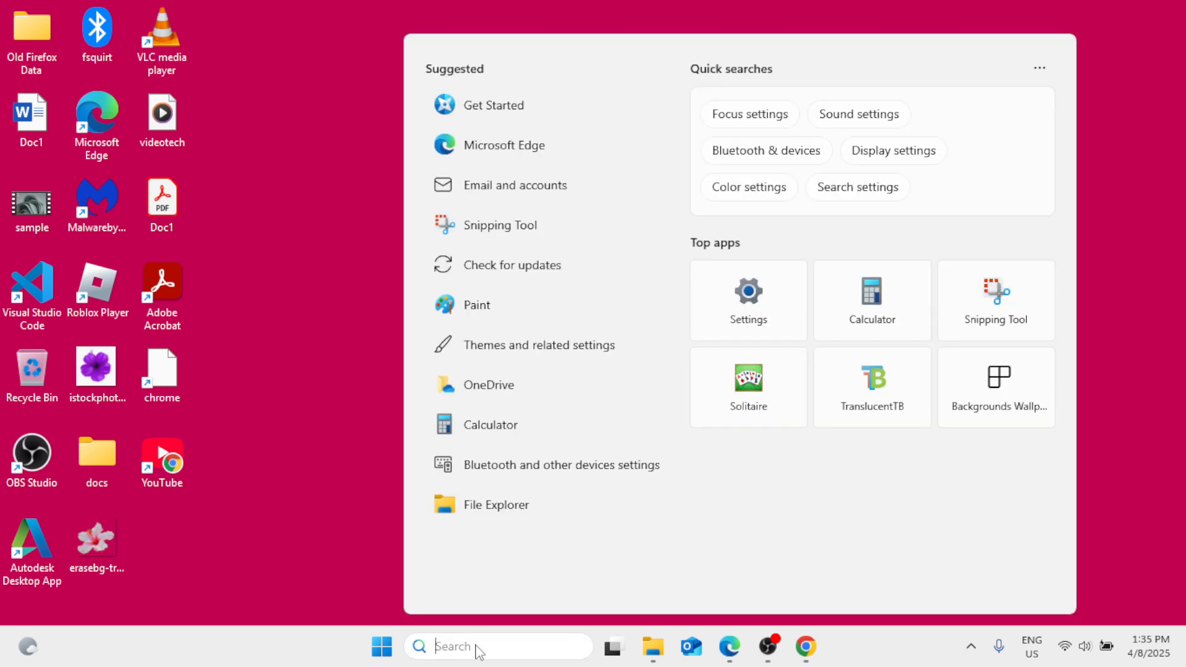
type("app")
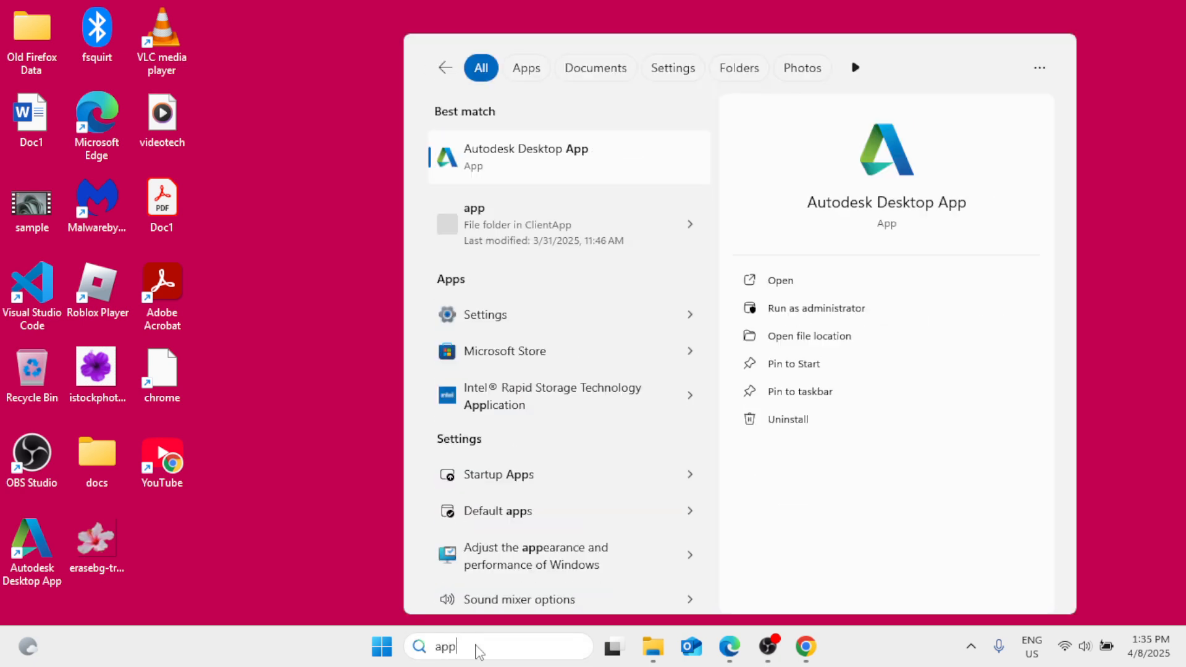
type("wiz")
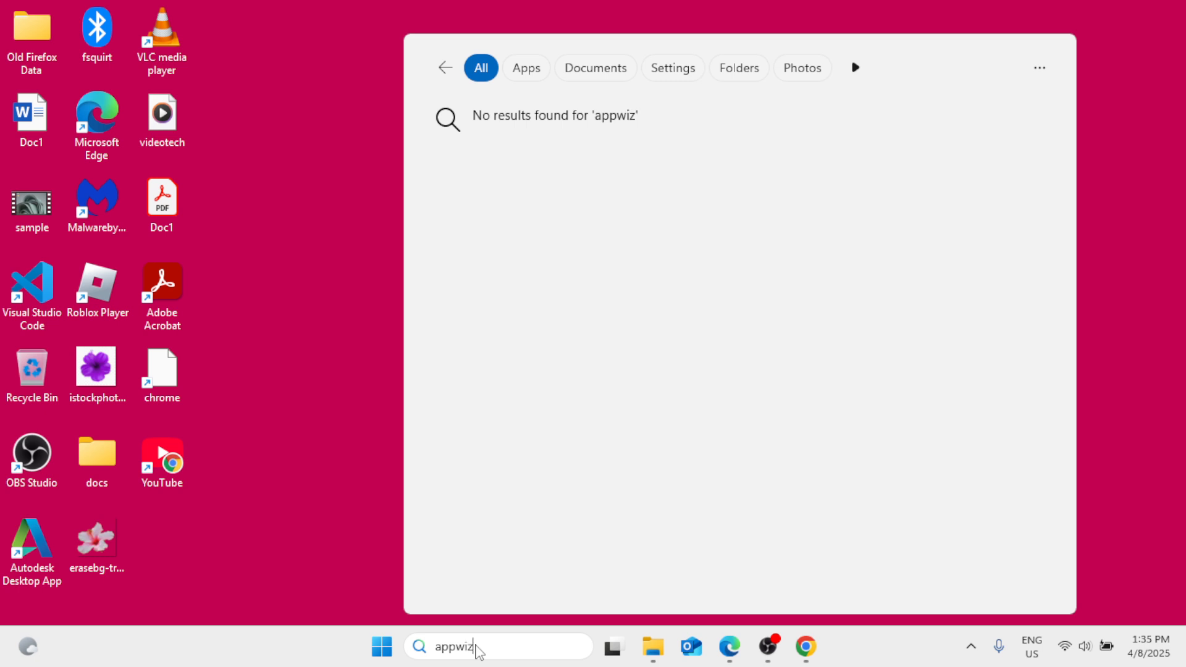
type(".cpl")
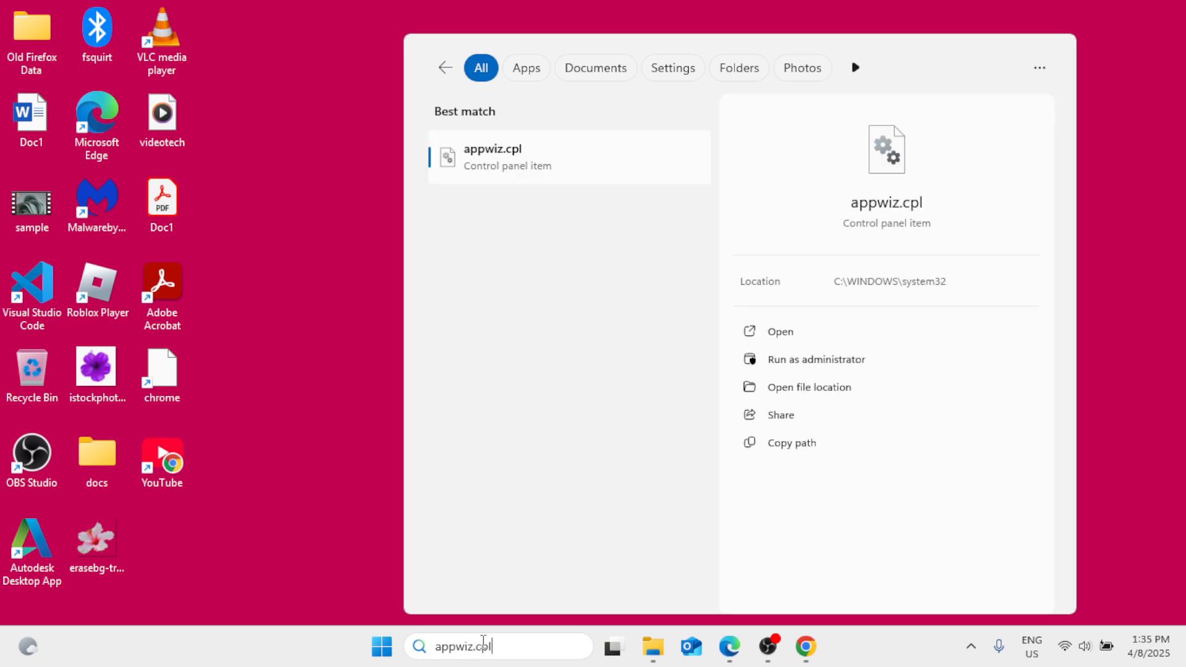
left_click(550, 170)
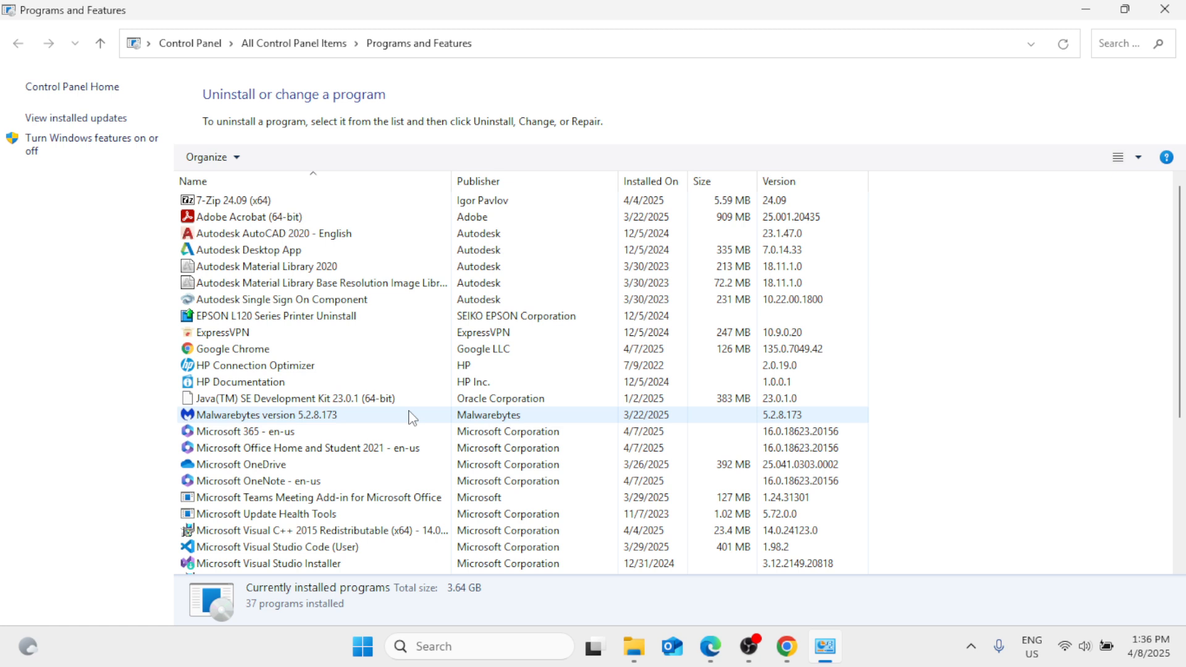
Uninstall Roblox Player for howto from the installed programs.
scroll(412, 418, "down", 4)
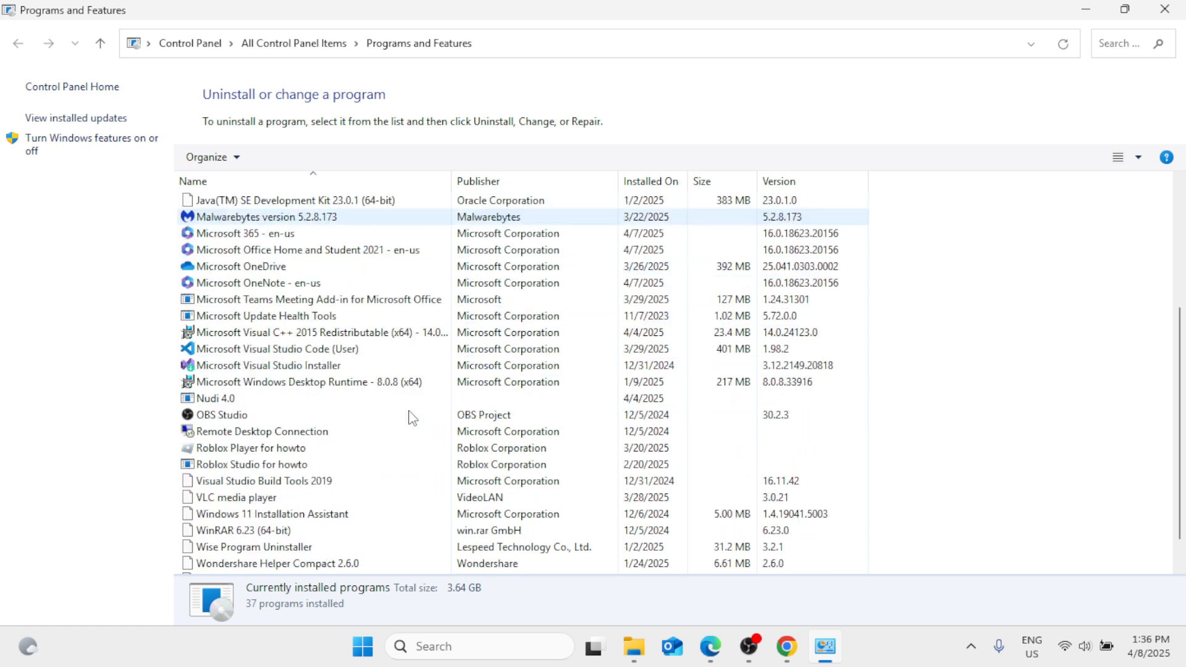
scroll(412, 419, "down", 1)
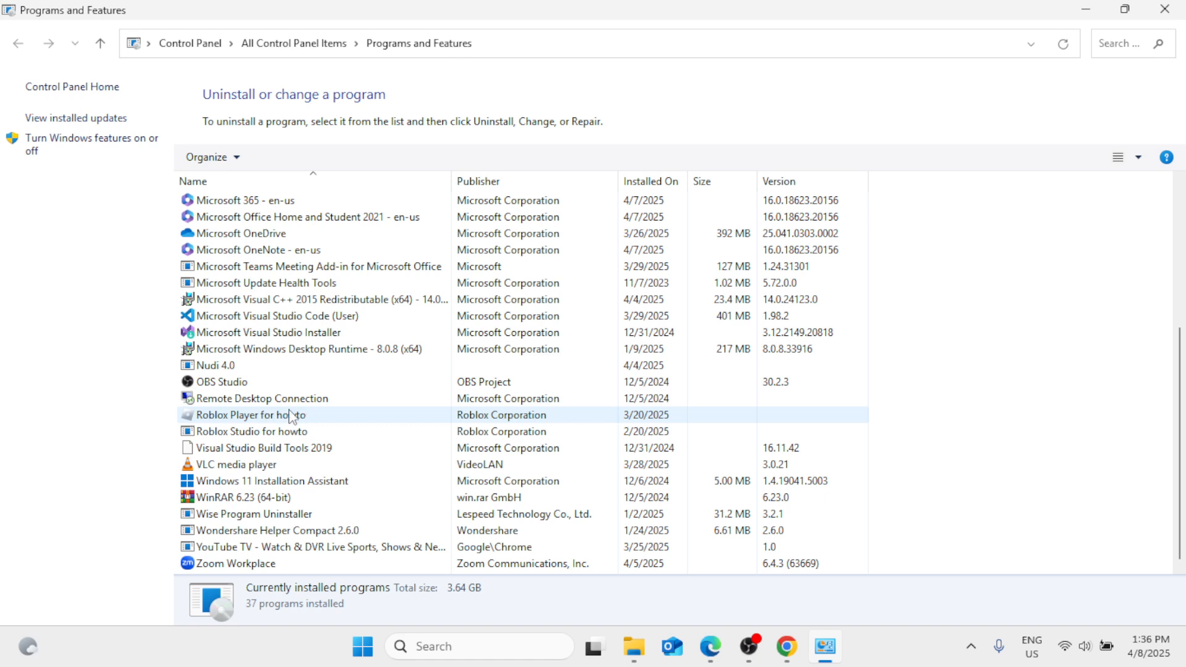
left_click(280, 420)
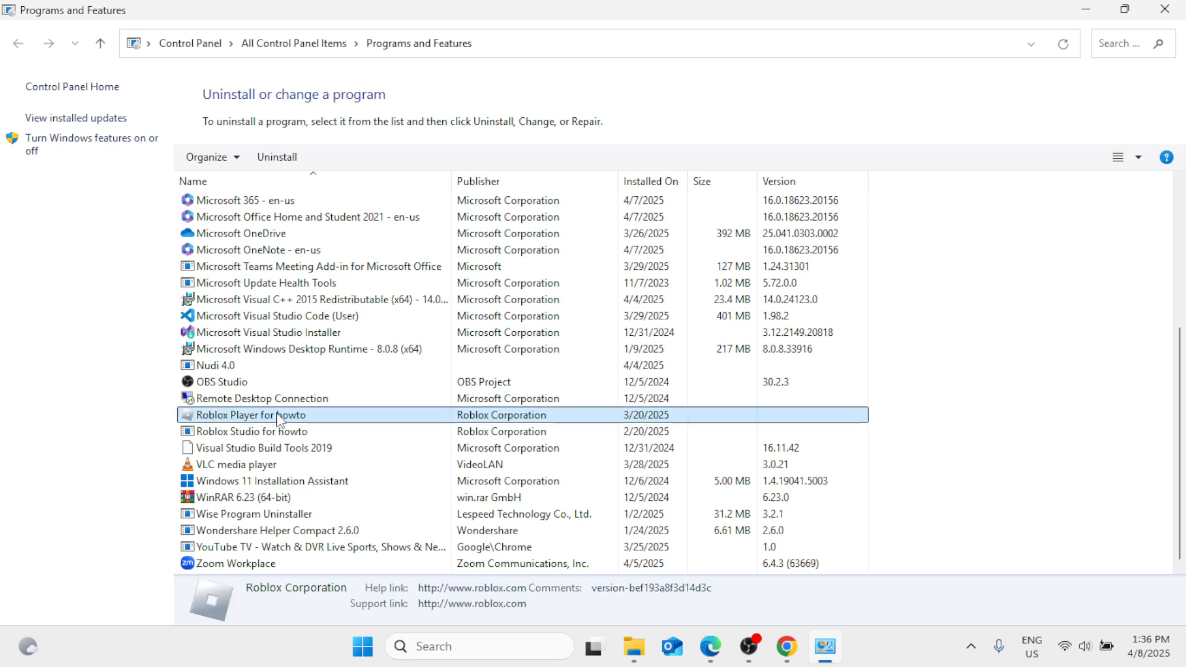
left_click(281, 161)
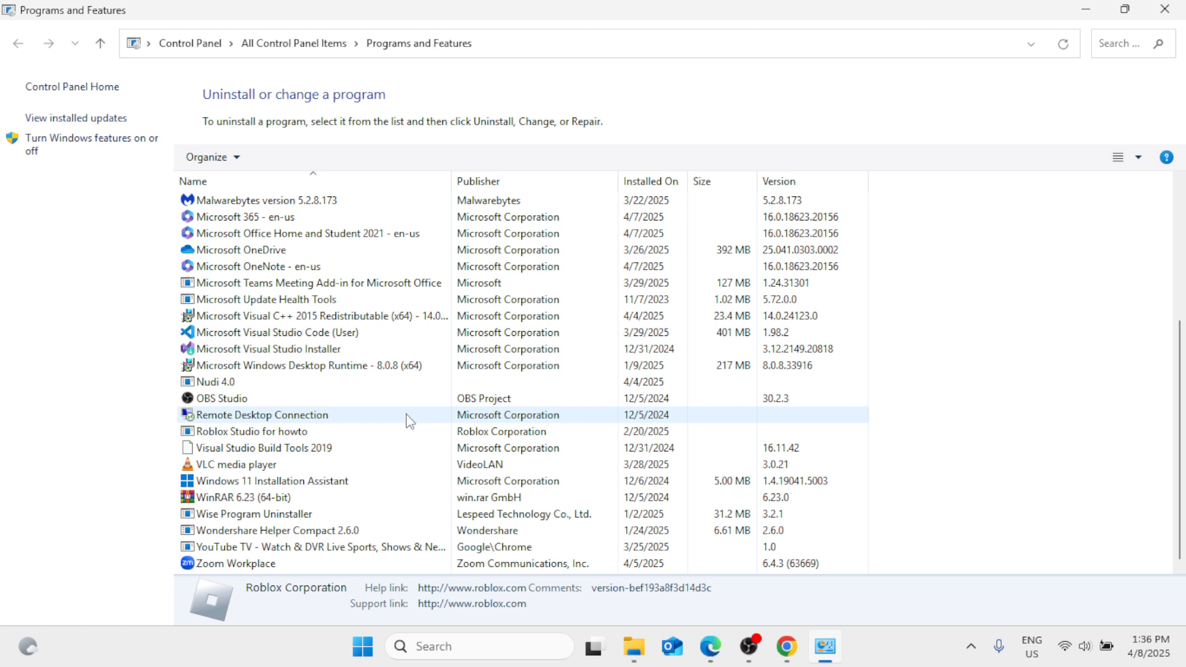
Uninstall Zoom Workplace and close Programs and Features.
left_click(269, 563)
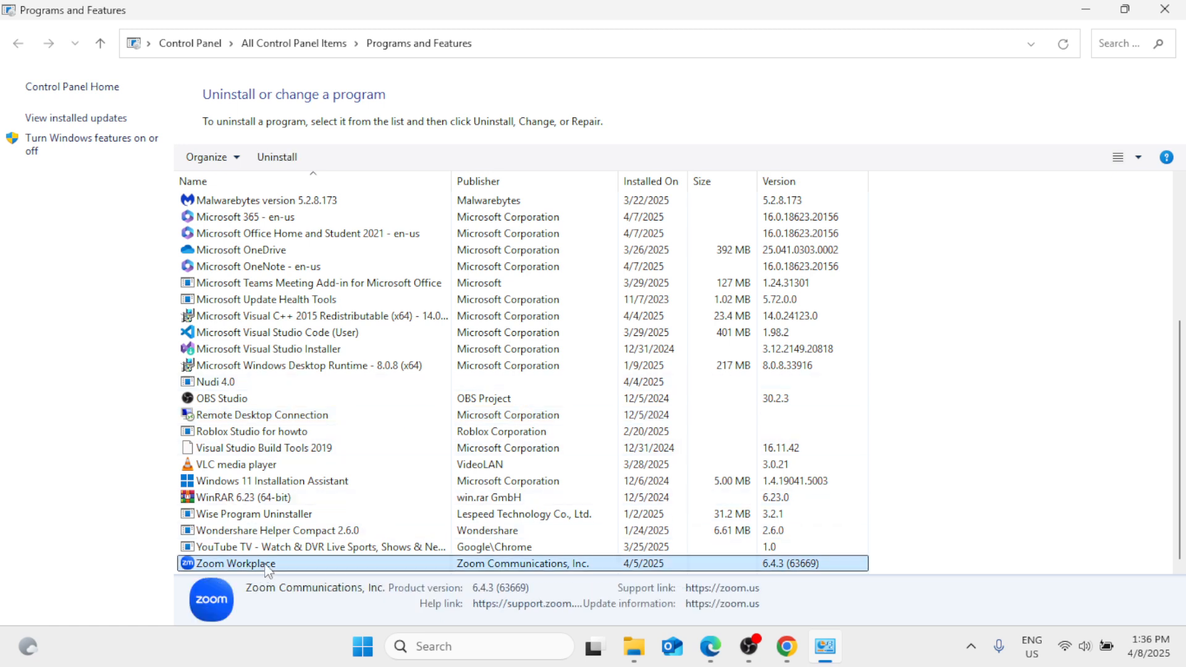
left_click(280, 162)
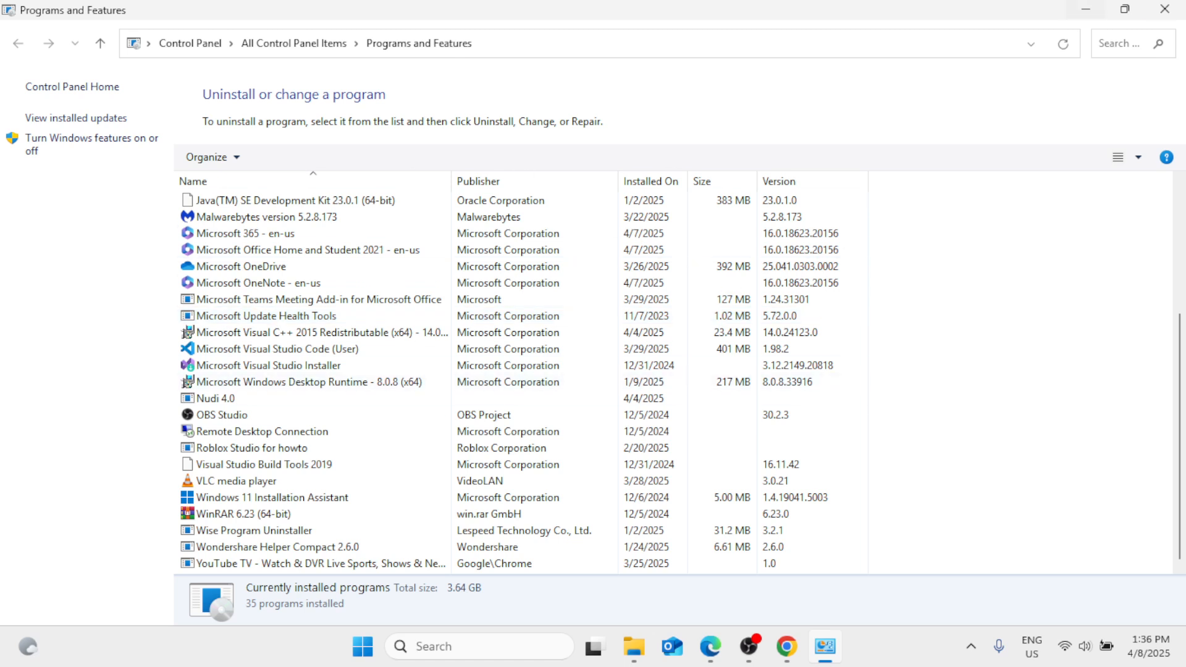
left_click(1164, 9)
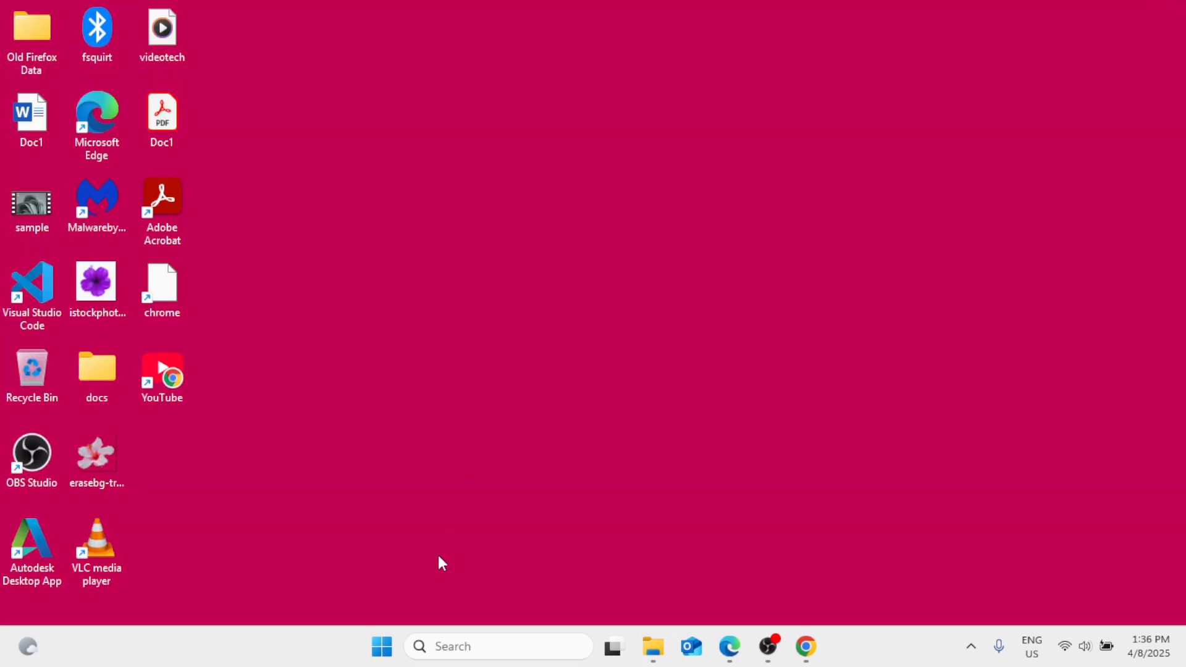
Open the Desktop folder in File Explorer and delete the Word document Doc1.
right_click(381, 646)
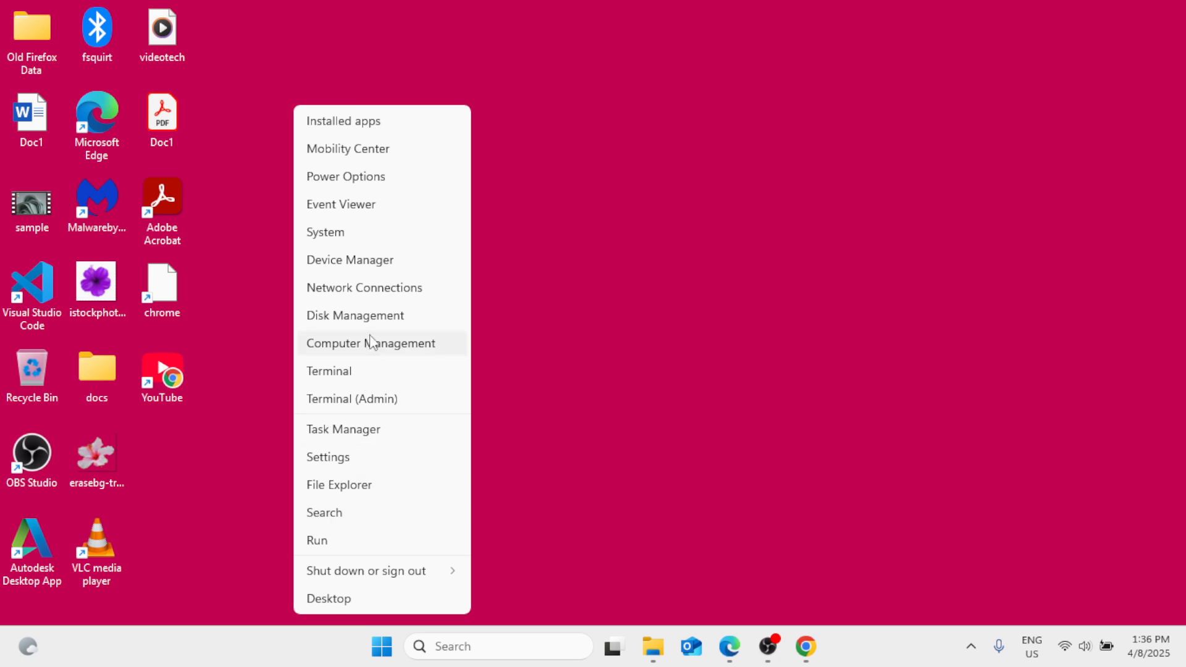
left_click(369, 485)
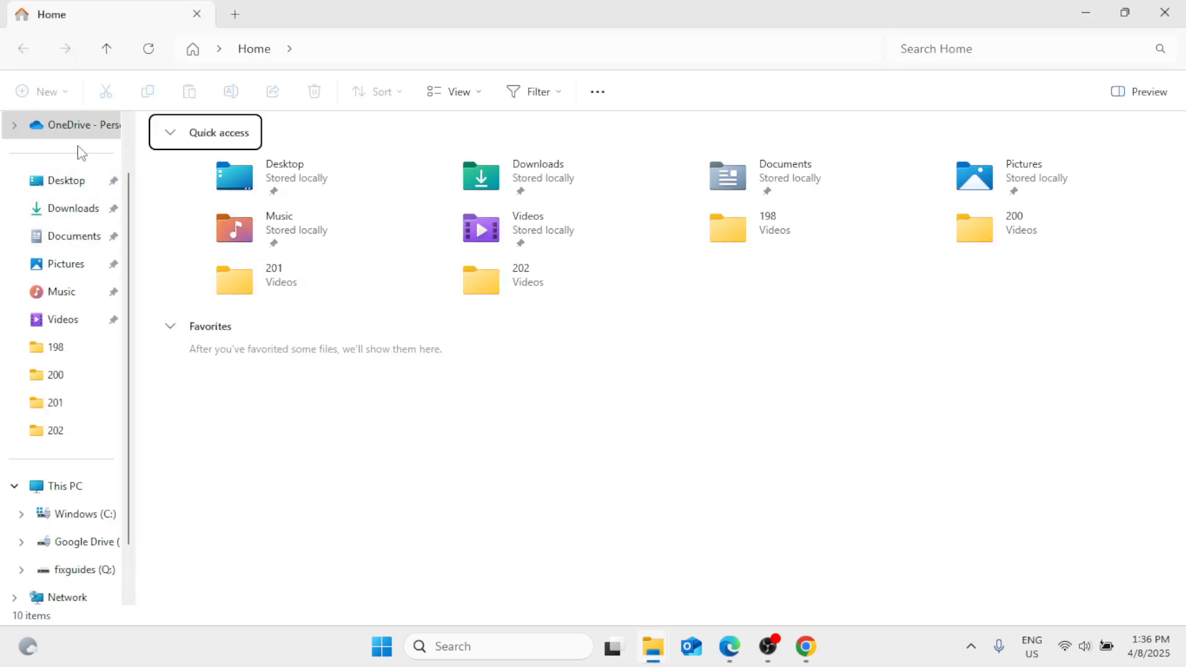
left_click(71, 186)
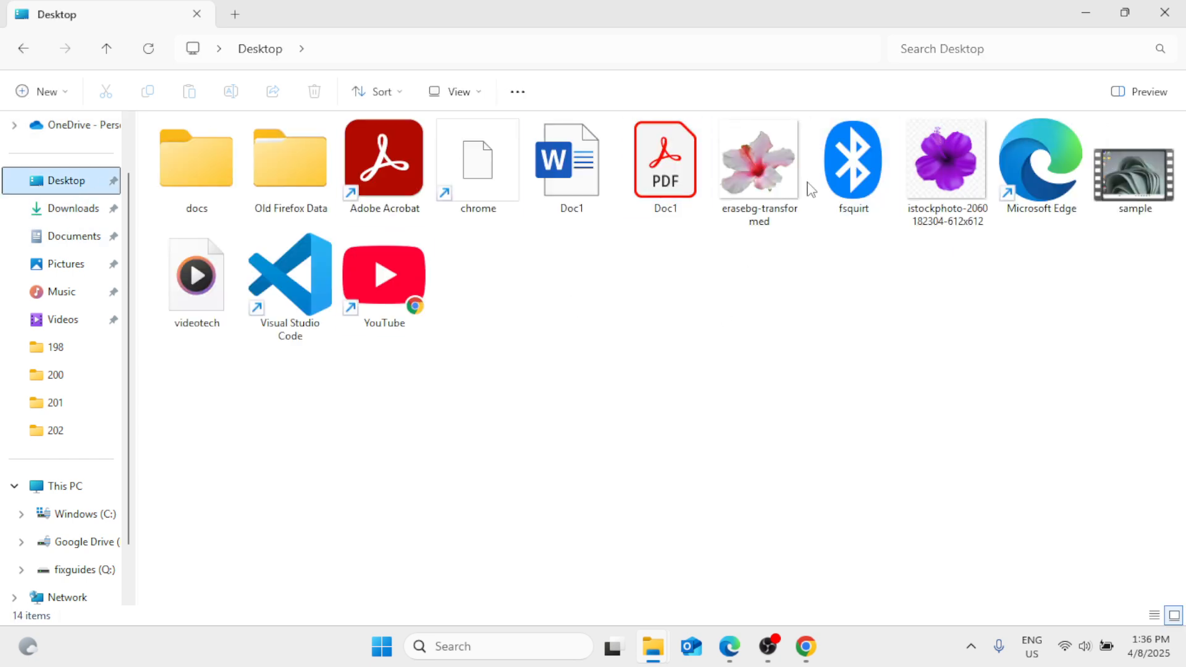
left_click(568, 165)
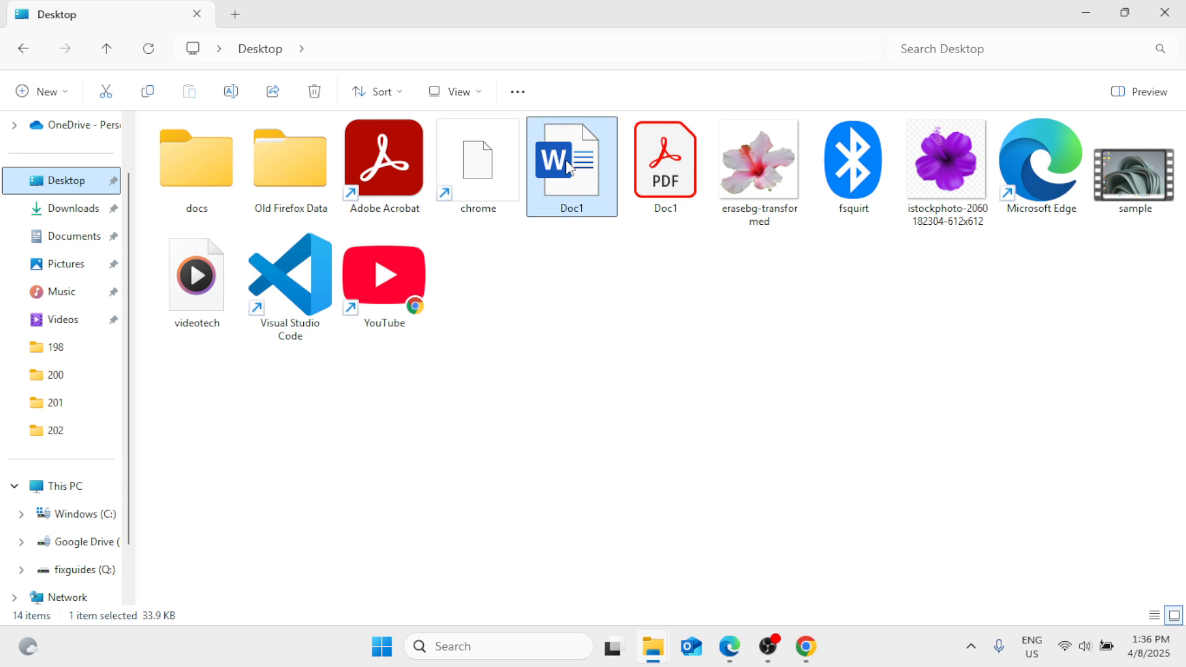
right_click(569, 165)
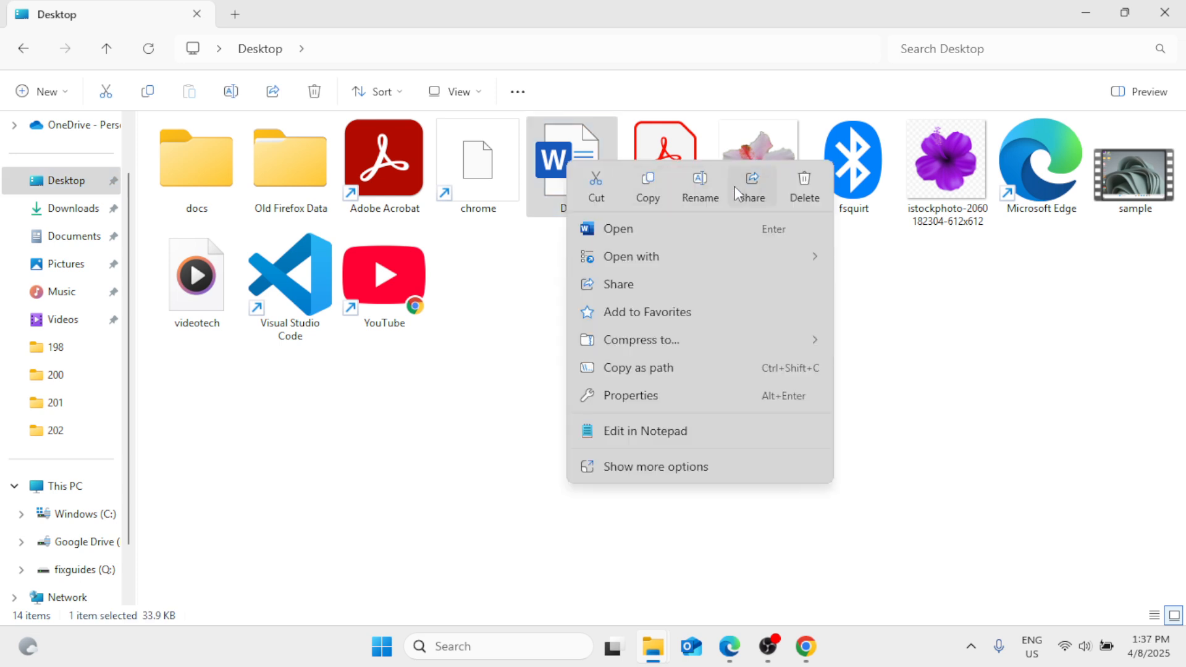
left_click(803, 185)
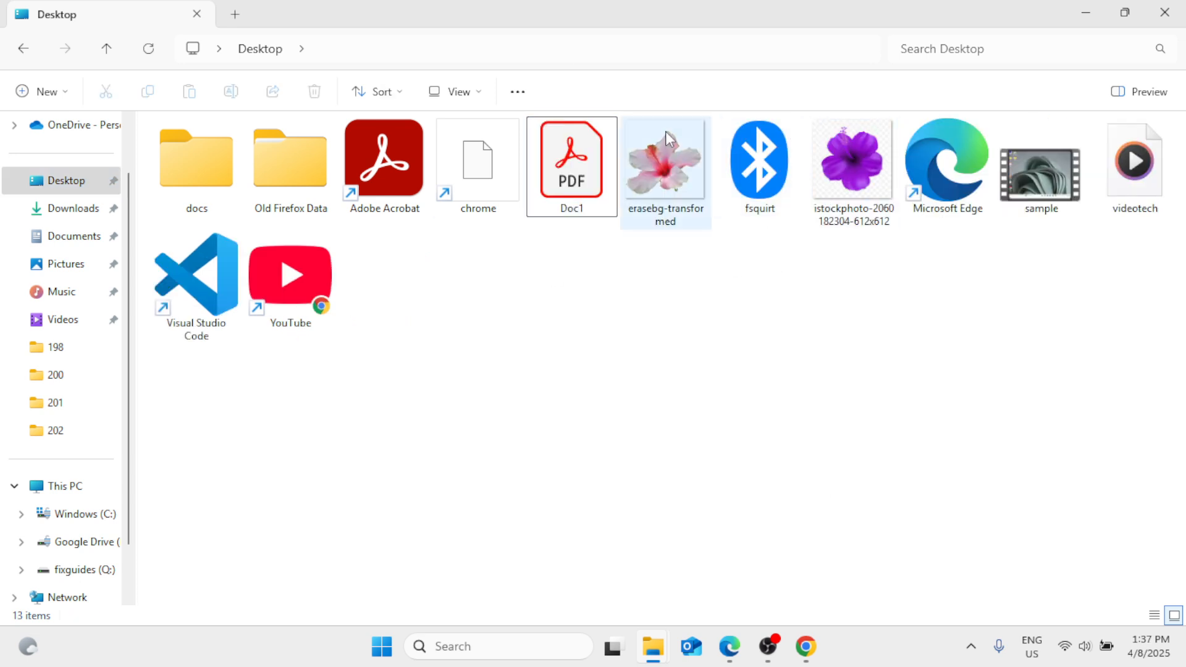
left_click(852, 169)
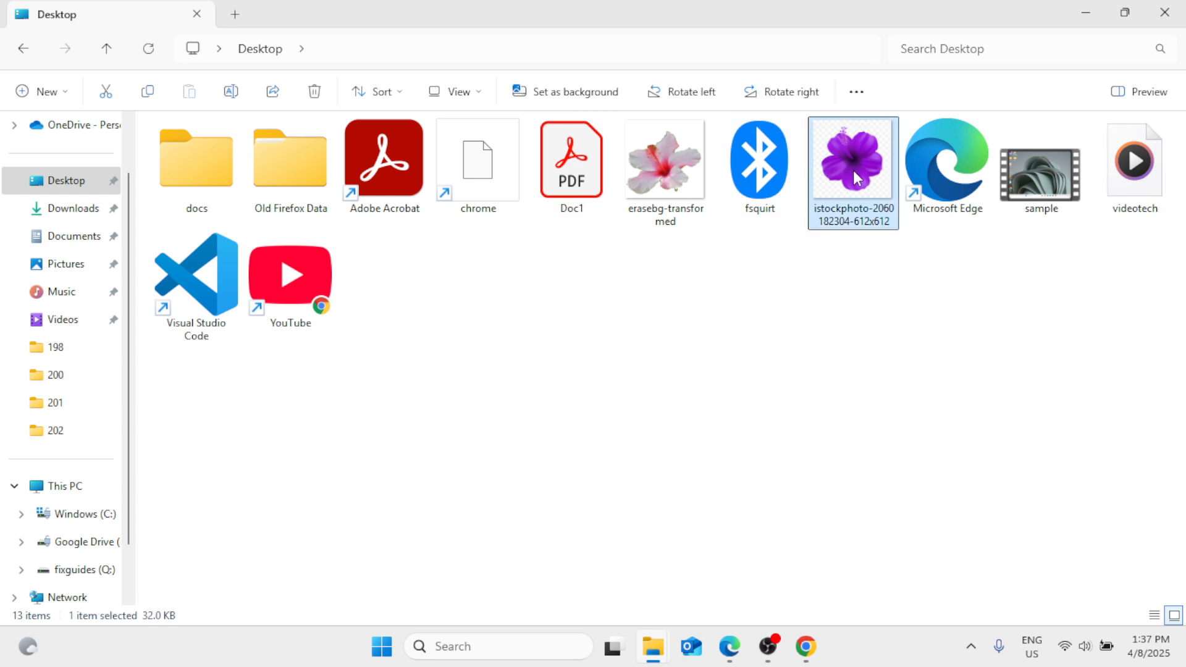
right_click(854, 171)
left_click(1093, 77)
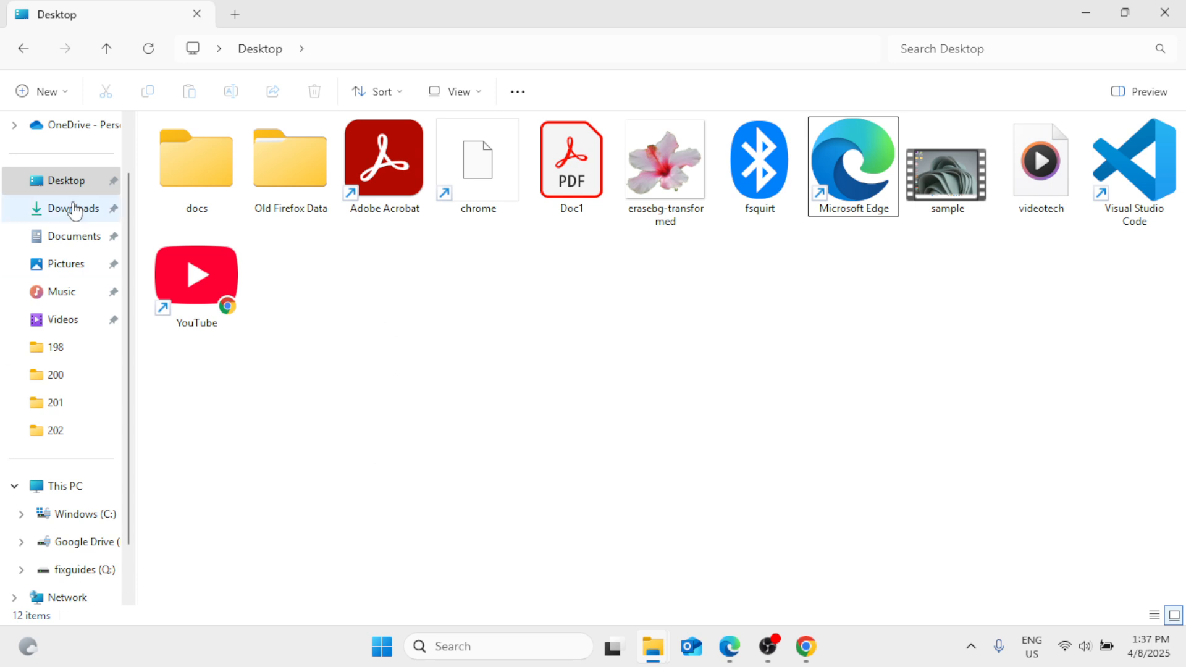
left_click(1165, 13)
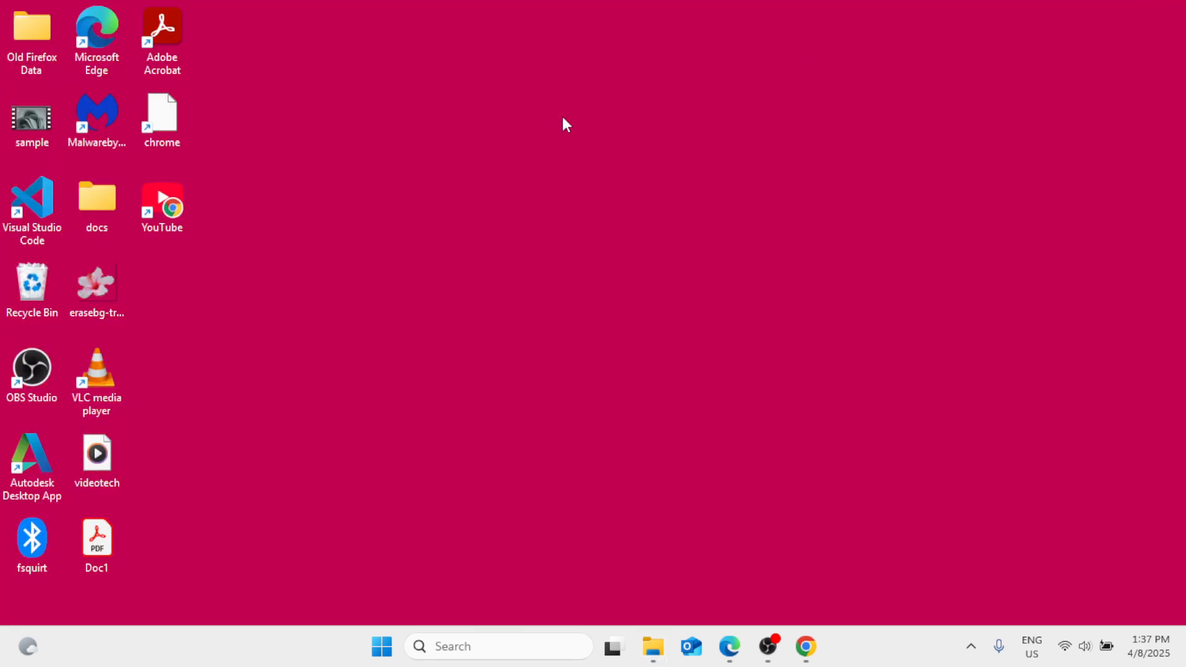
Open the Recycle Bin, empty it permanently and close its window.
double_click(30, 284)
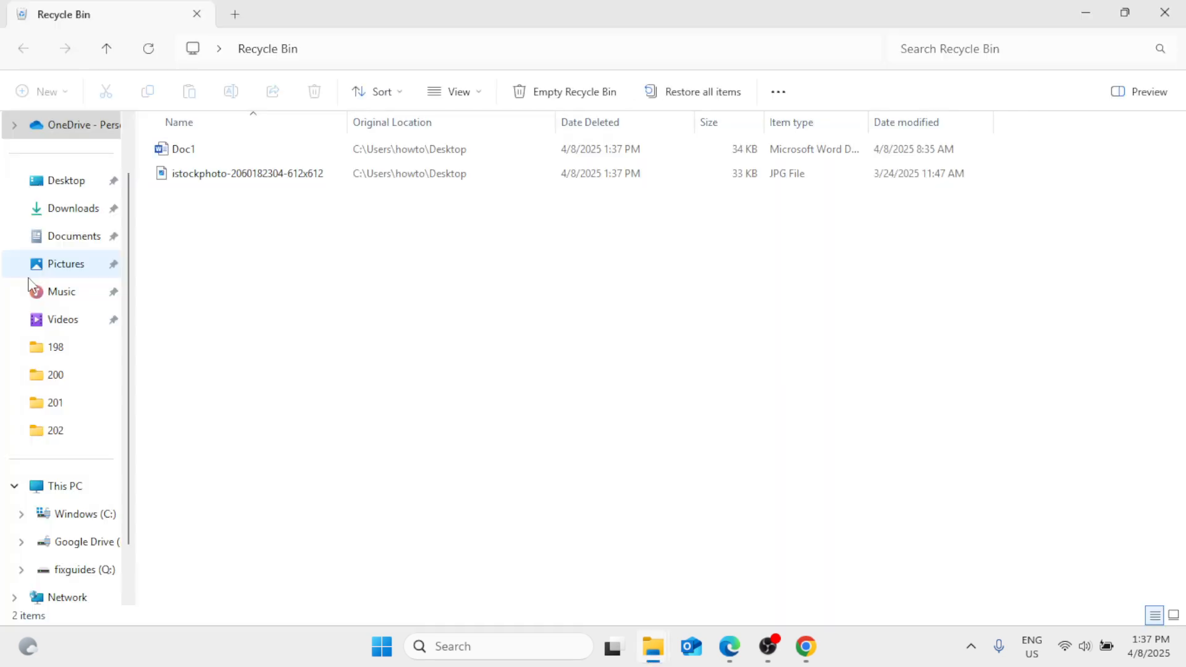
left_click(593, 101)
left_click(663, 338)
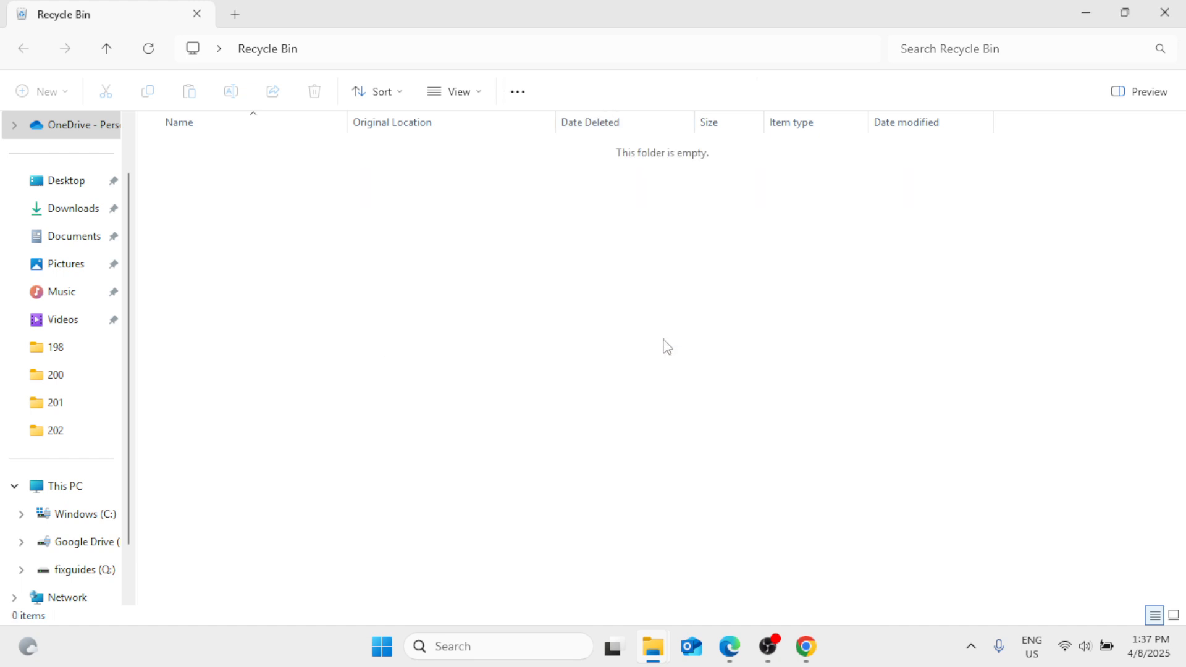
left_click(1164, 12)
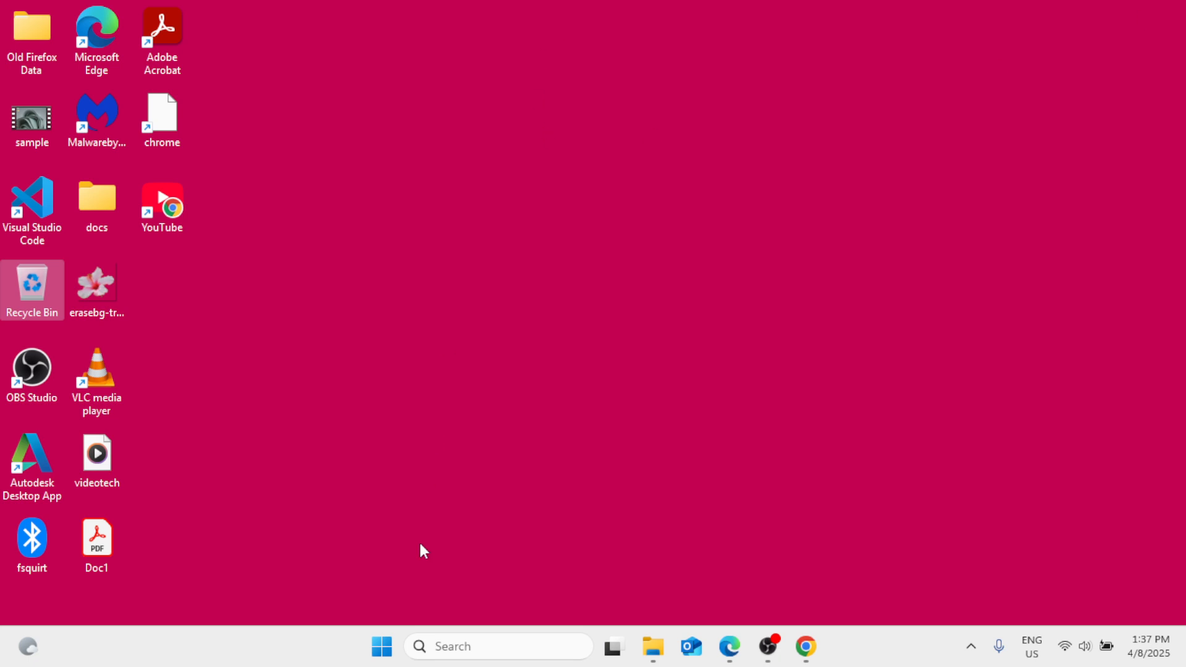
right_click(389, 651)
mouse_move(384, 569)
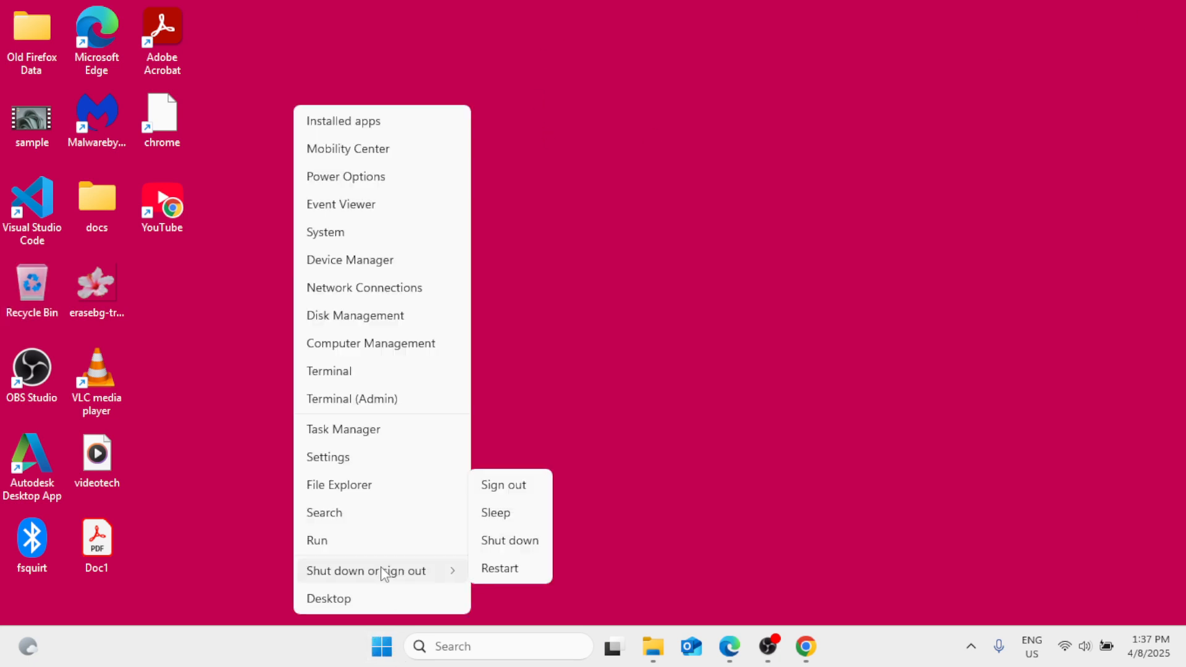
left_click(612, 252)
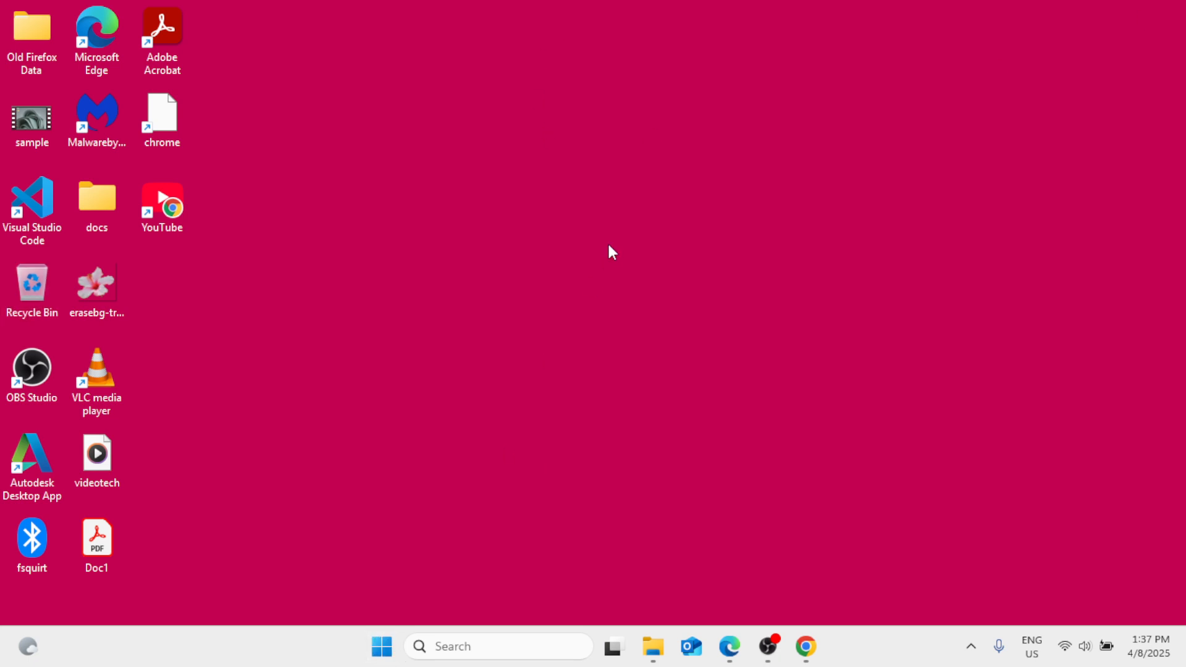